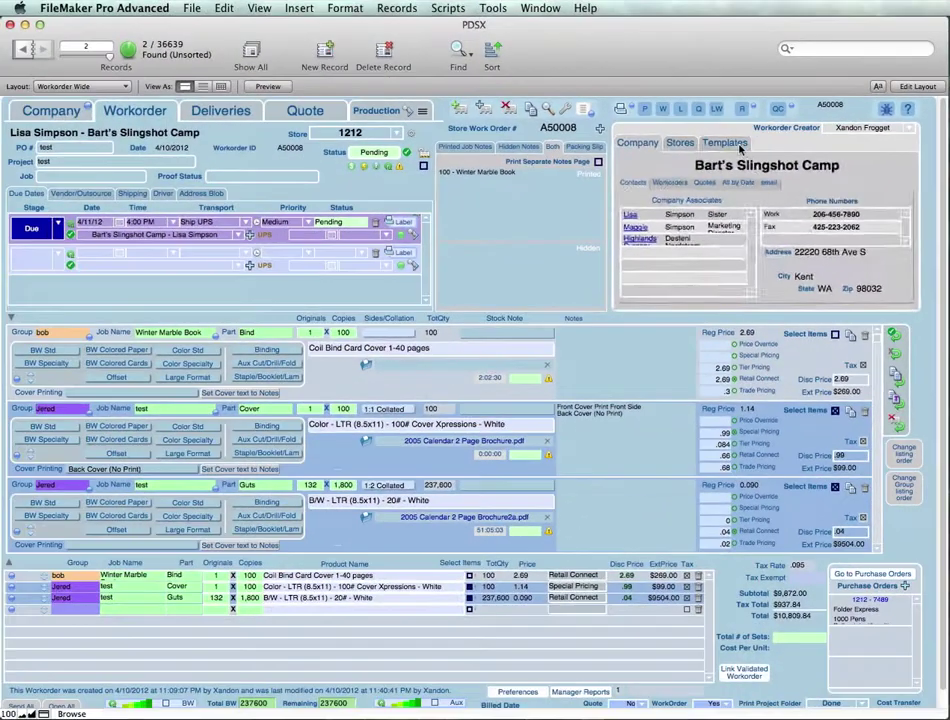
Step: Display the workorder's template list and go to the Inventory table for Bart's Slingshot Camp
click(588, 230)
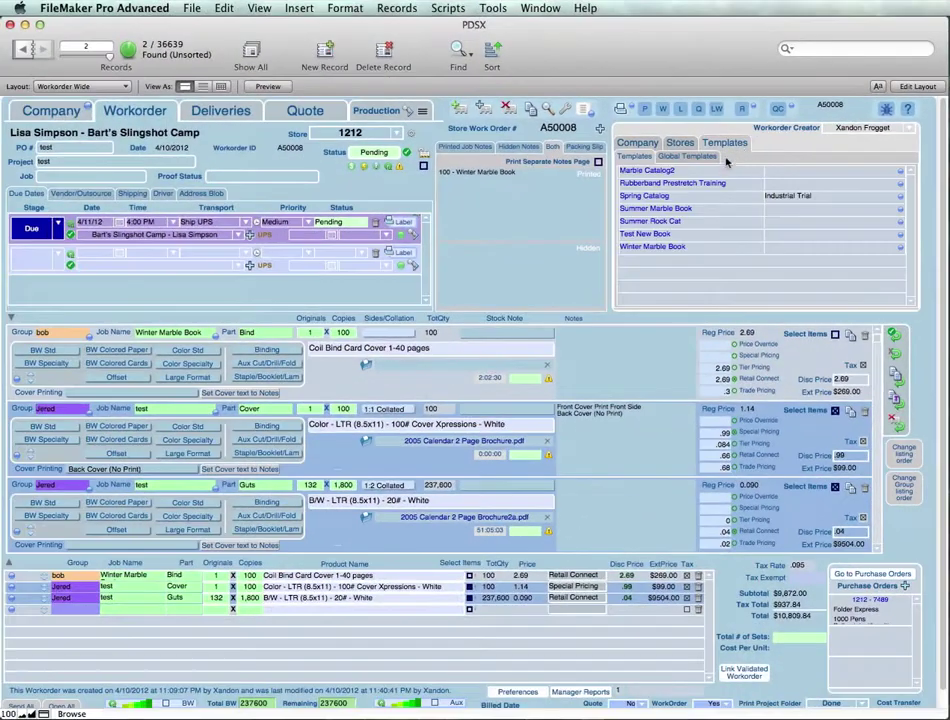
click(652, 209)
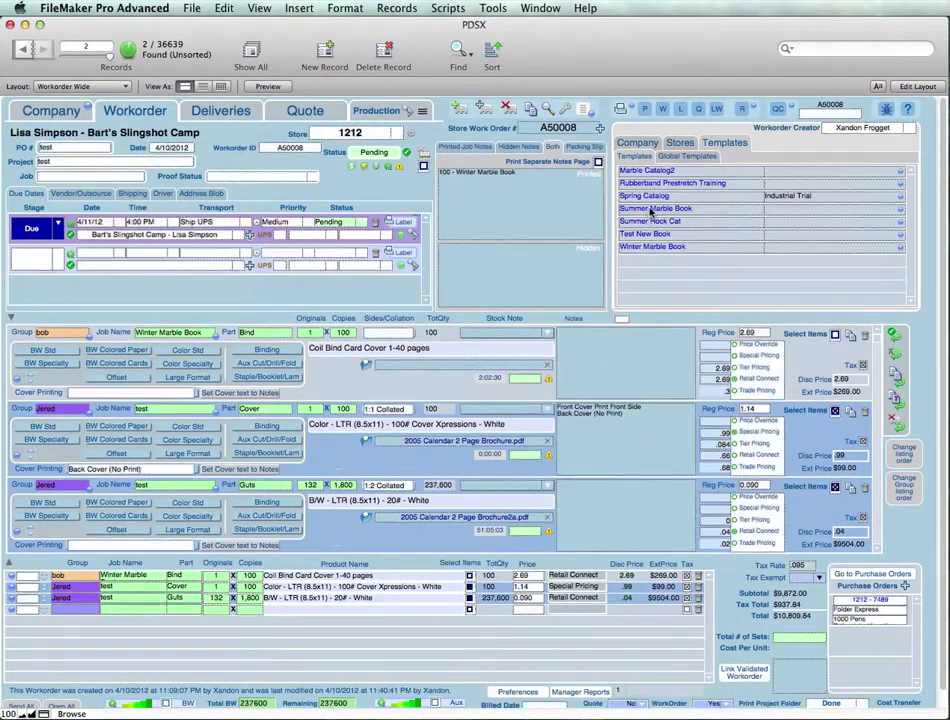
click(329, 258)
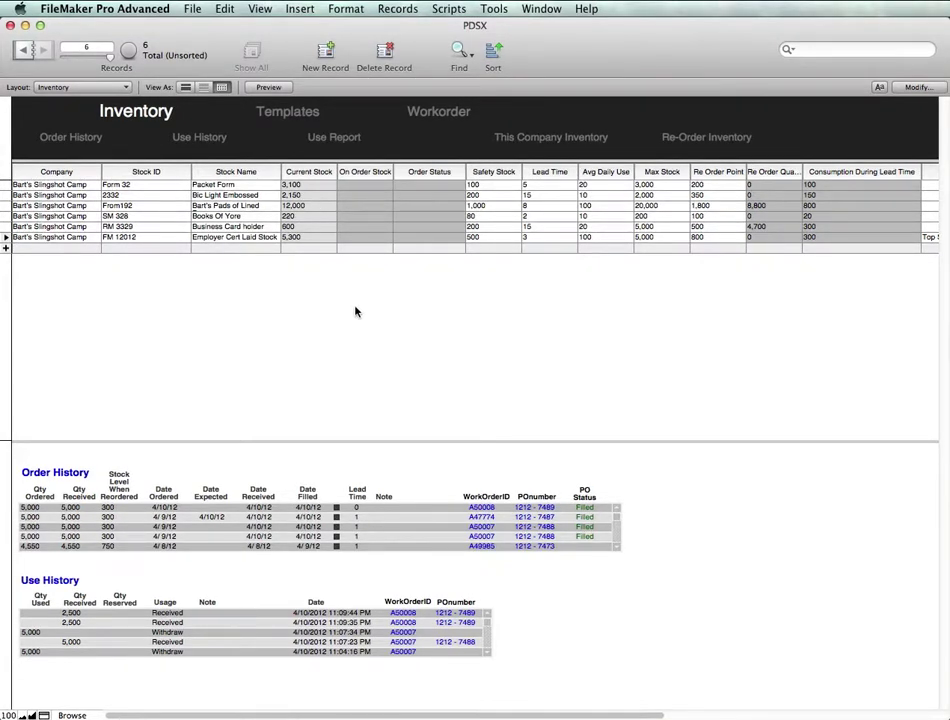
Step: Add an inventory record for Bart's Slingshot Camp with stock ID FM 1313 and stock name "TRaining Certificate Linen Stock"
click(327, 55)
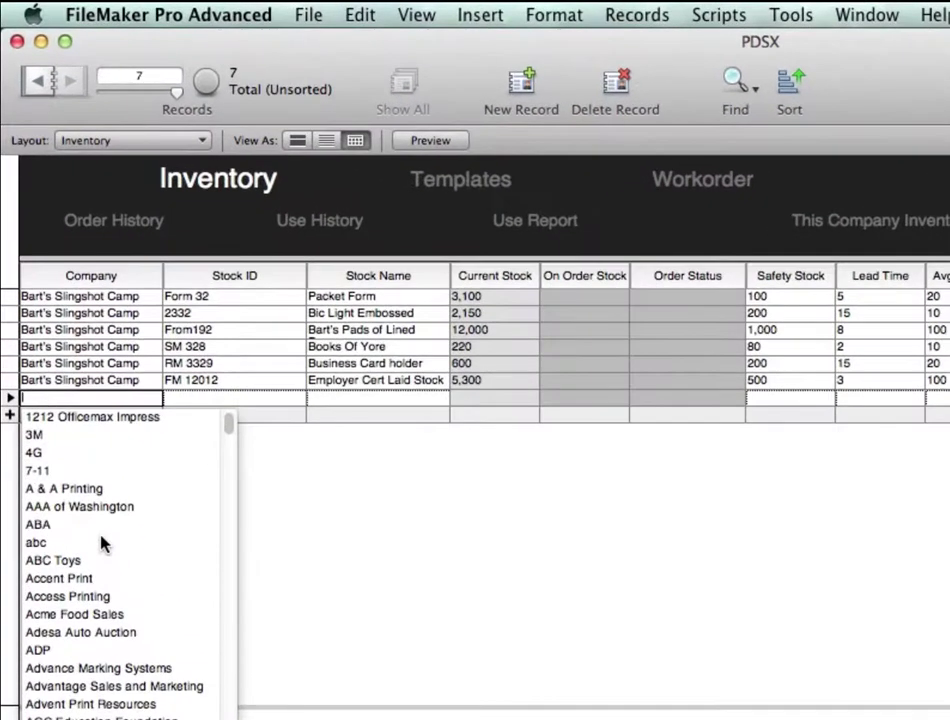
text(Bart's Slingshot Camp)
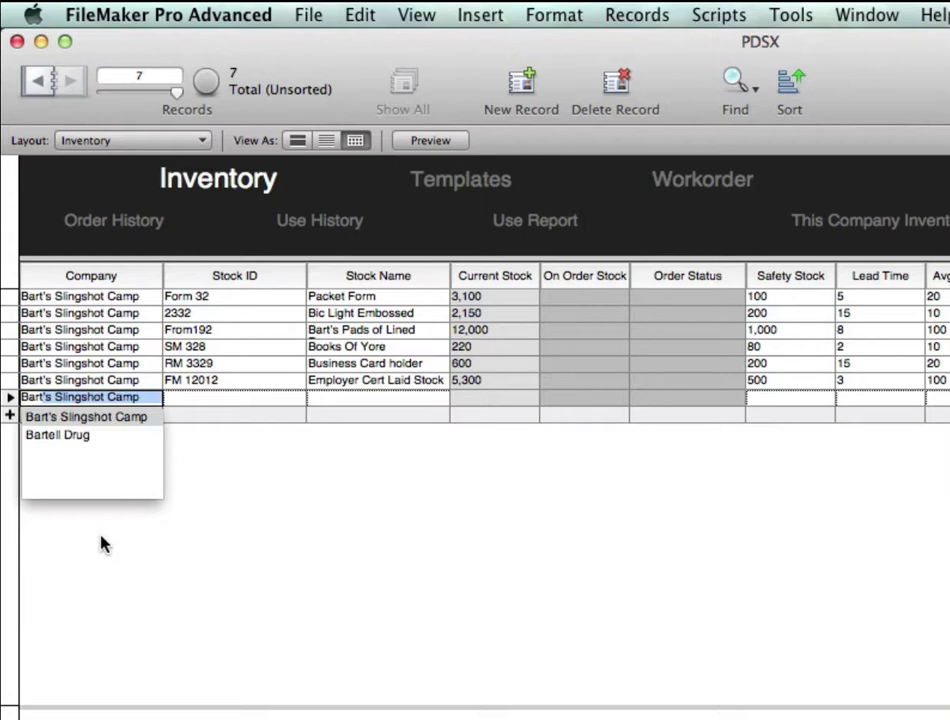
key(Tab)
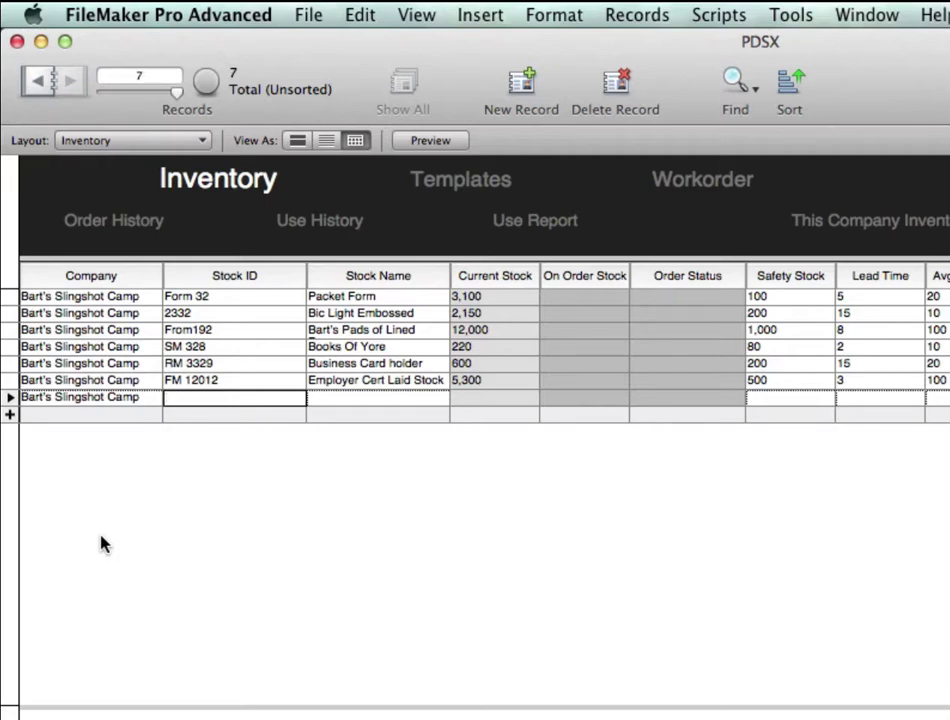
text(FM 1313)
key(Tab)
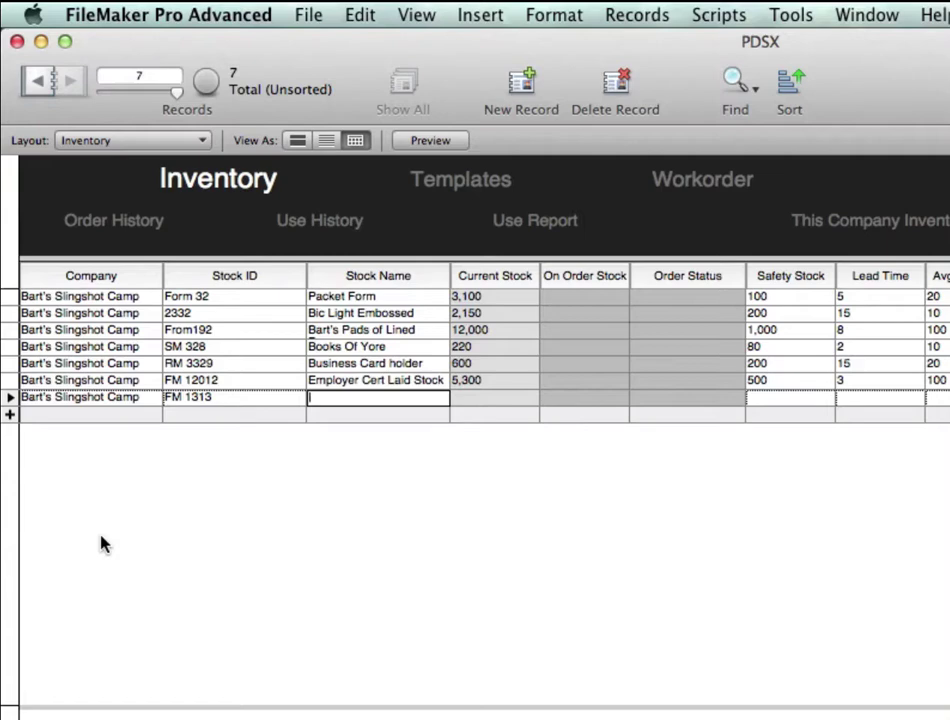
text(TRaining Cert)
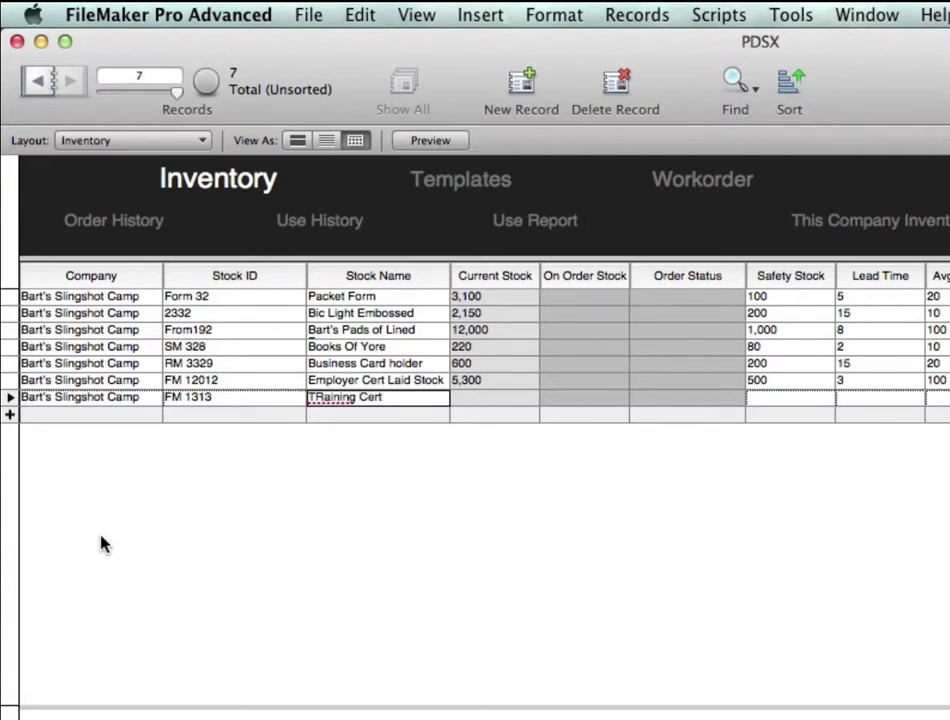
text(ificate Linen Stock)
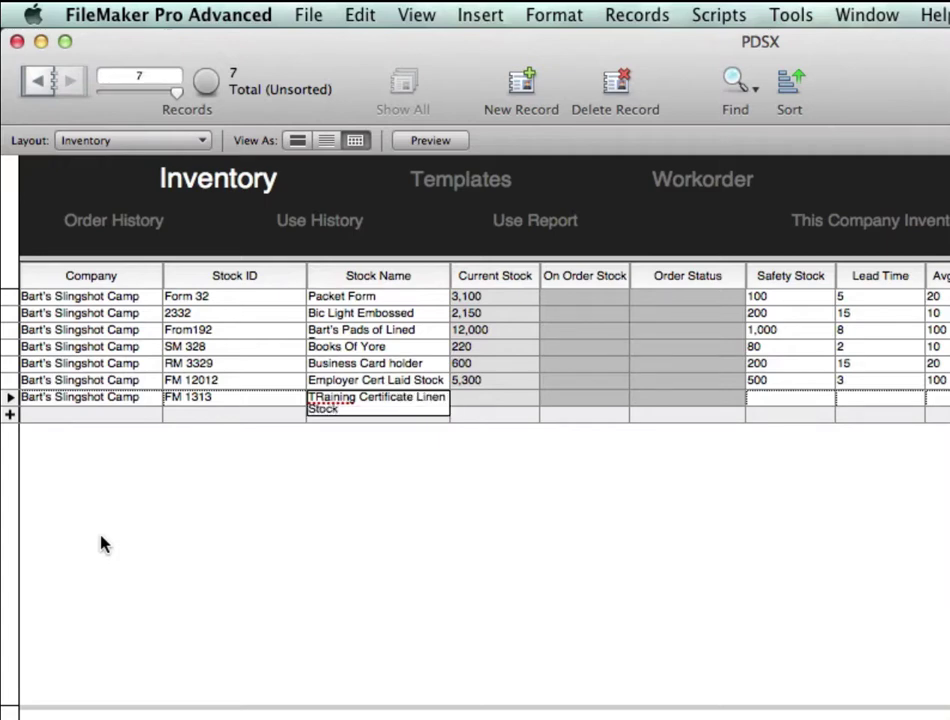
key(Tab)
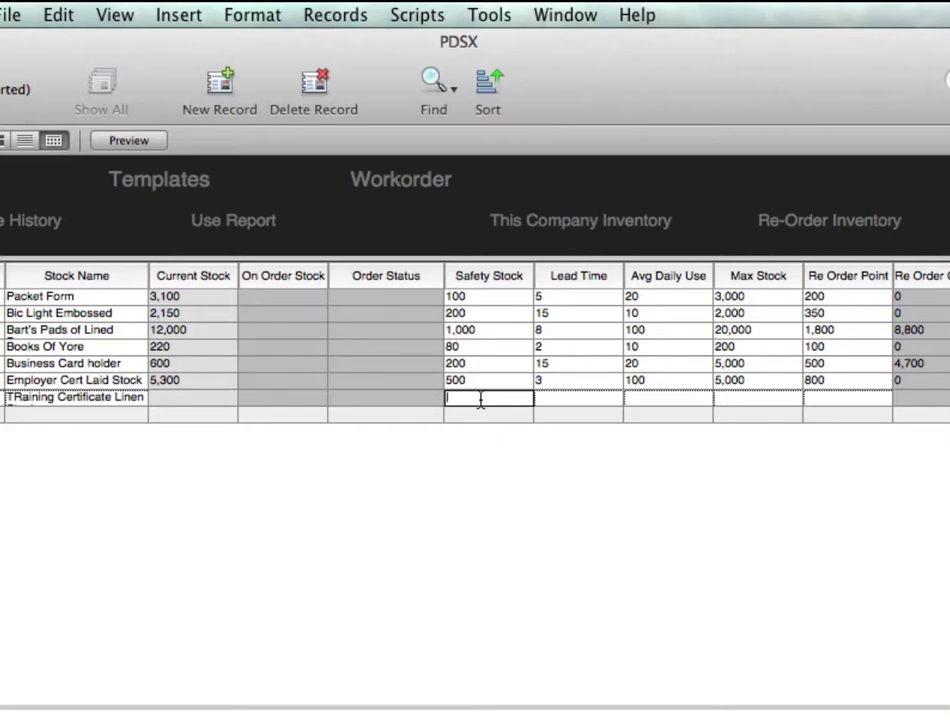
Step: Give the FM 1313 record a safety stock of 300, lead time 5, average daily use 10 and max stock 1,000
text(300)
key(Tab)
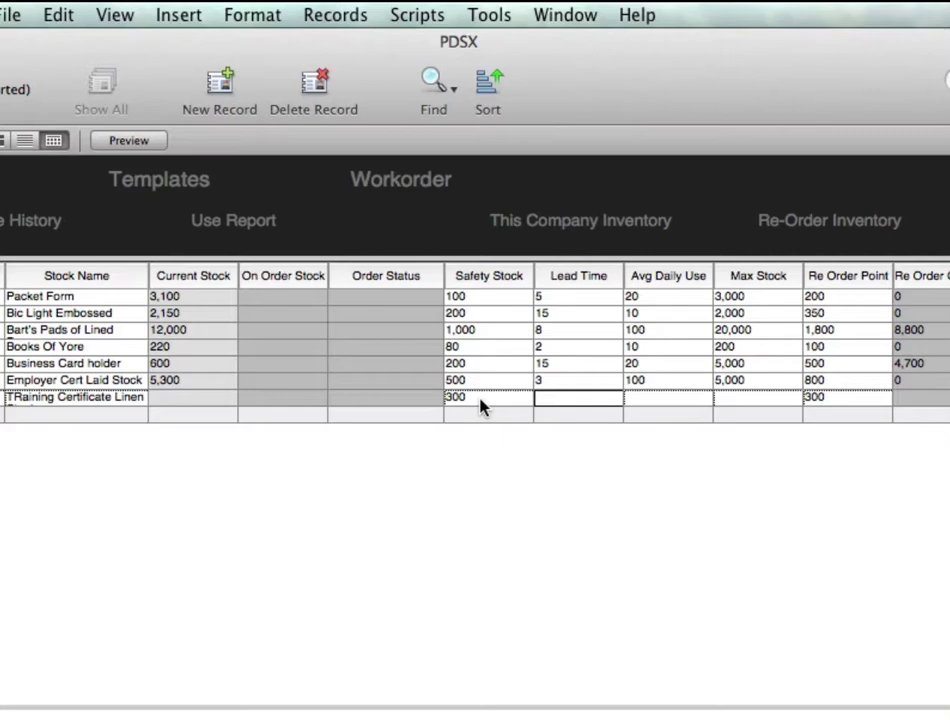
text(5)
key(Tab)
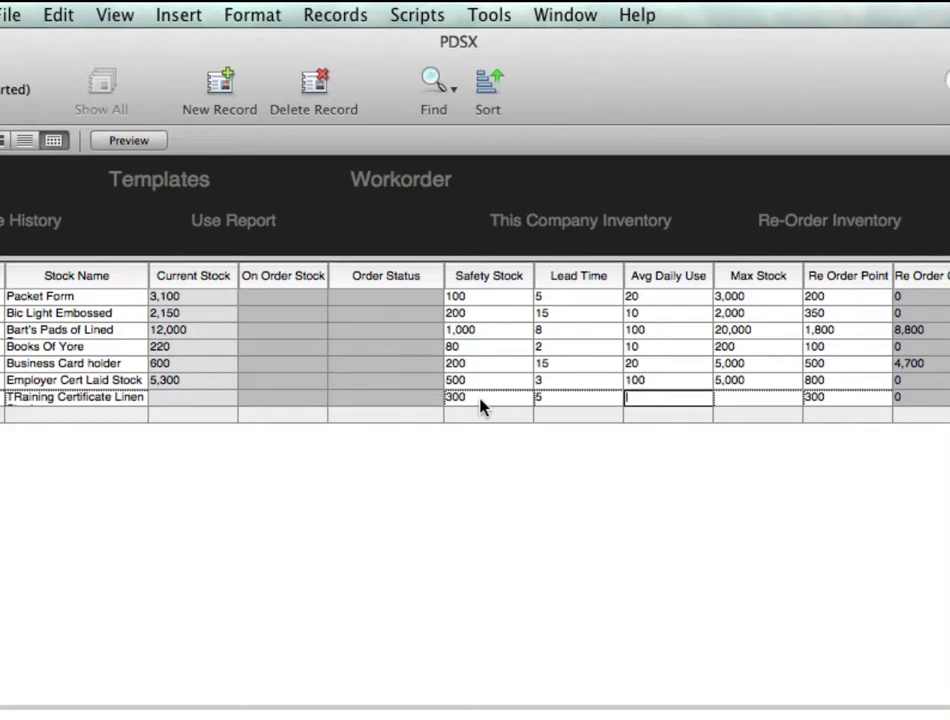
text(10)
key(Tab)
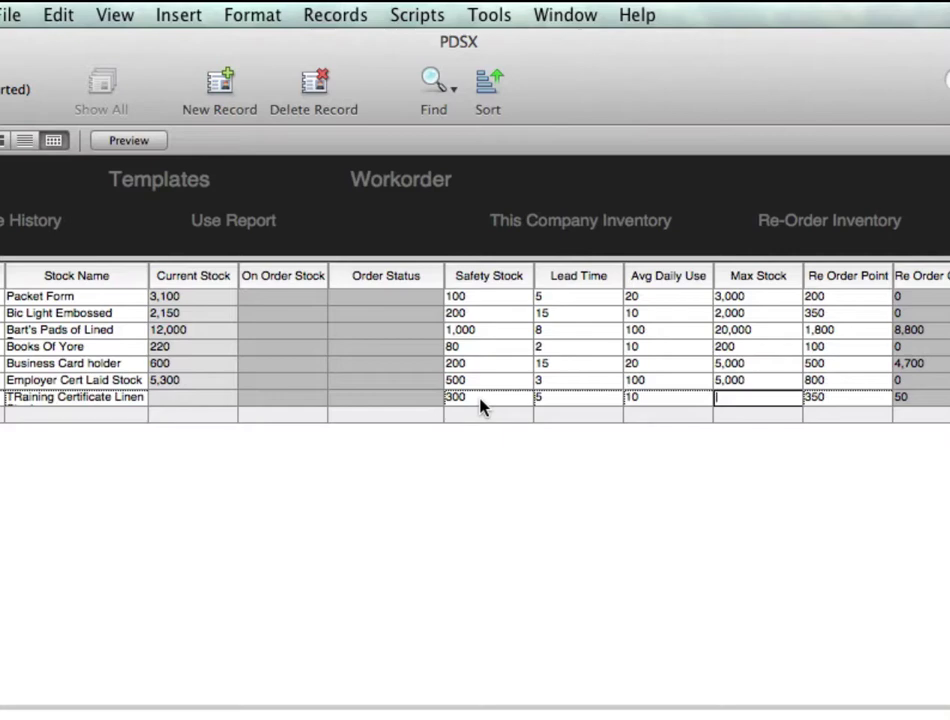
text(1000)
key(Tab)
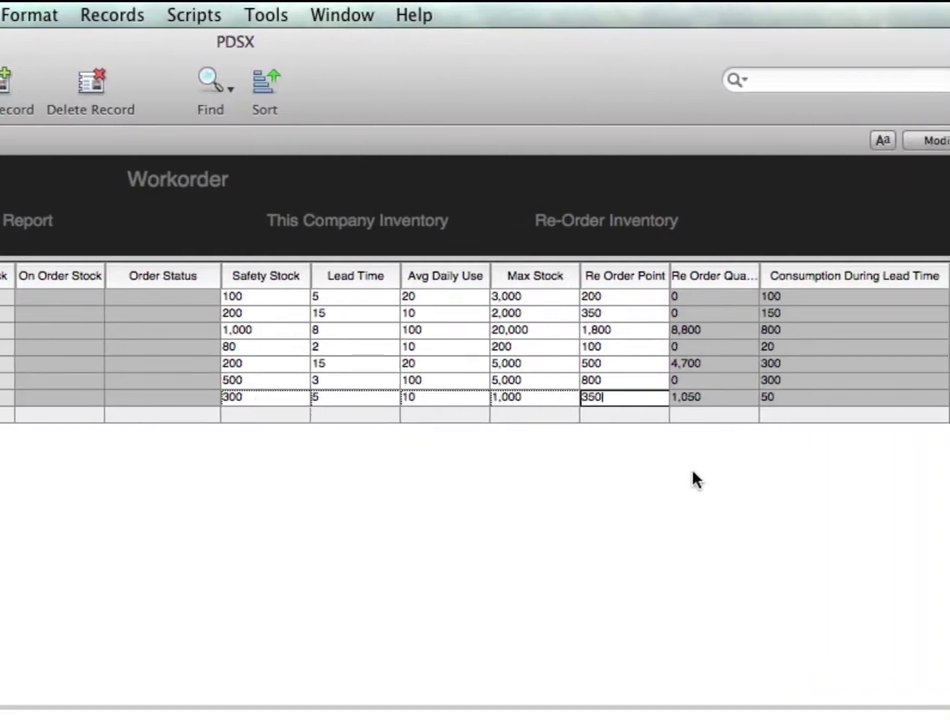
click(692, 479)
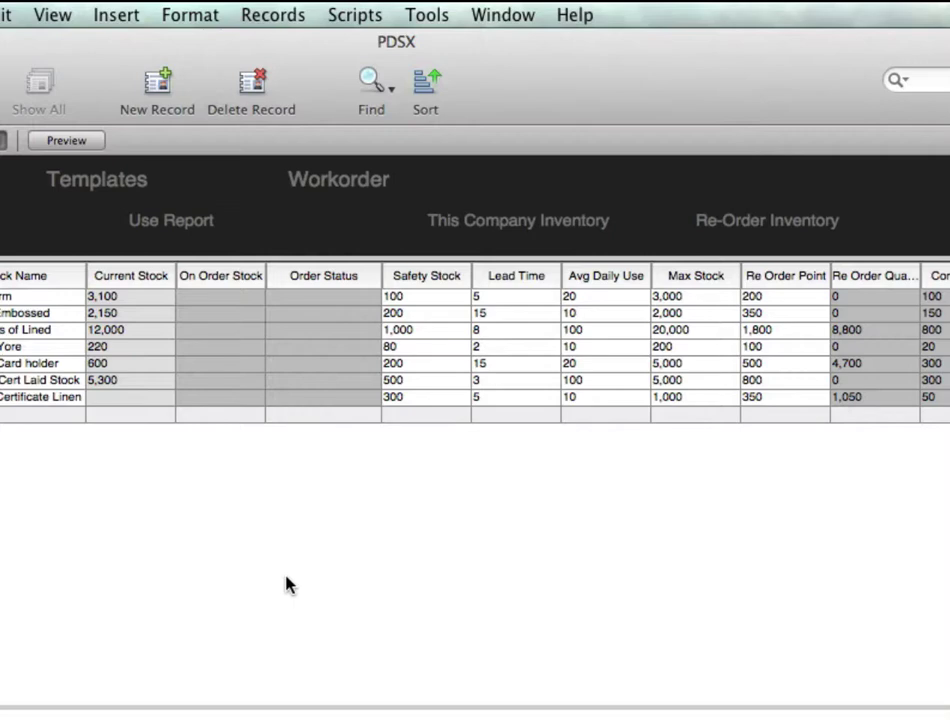
Step: Set the FM 1313 record's location to "Isle 7 Stack B" and its owner to Customer
scroll(287, 583, right, 10)
scroll(287, 584, right, 5)
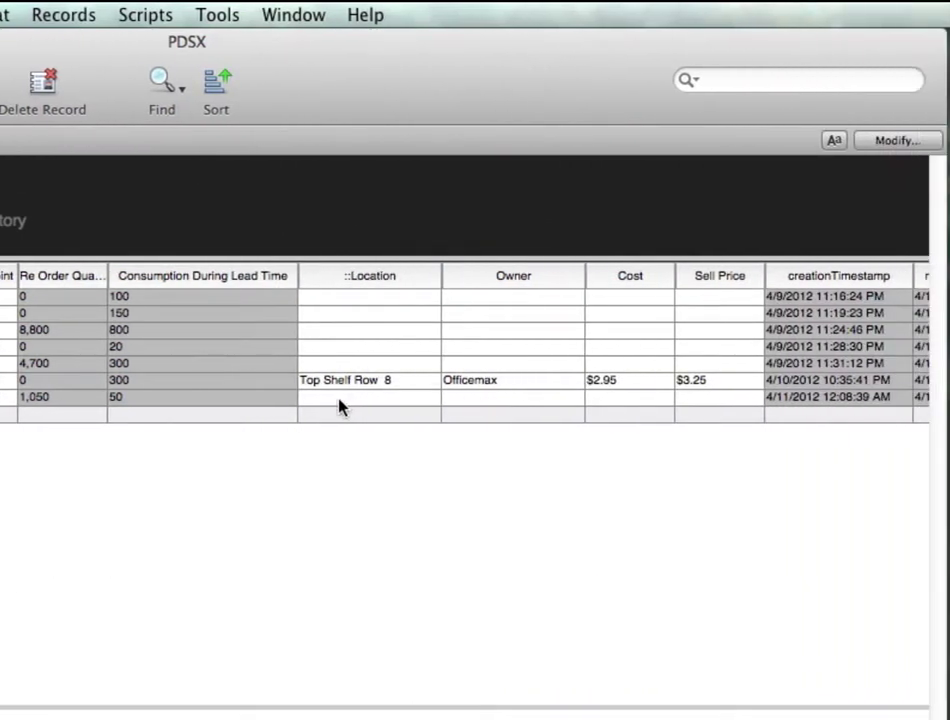
click(340, 398)
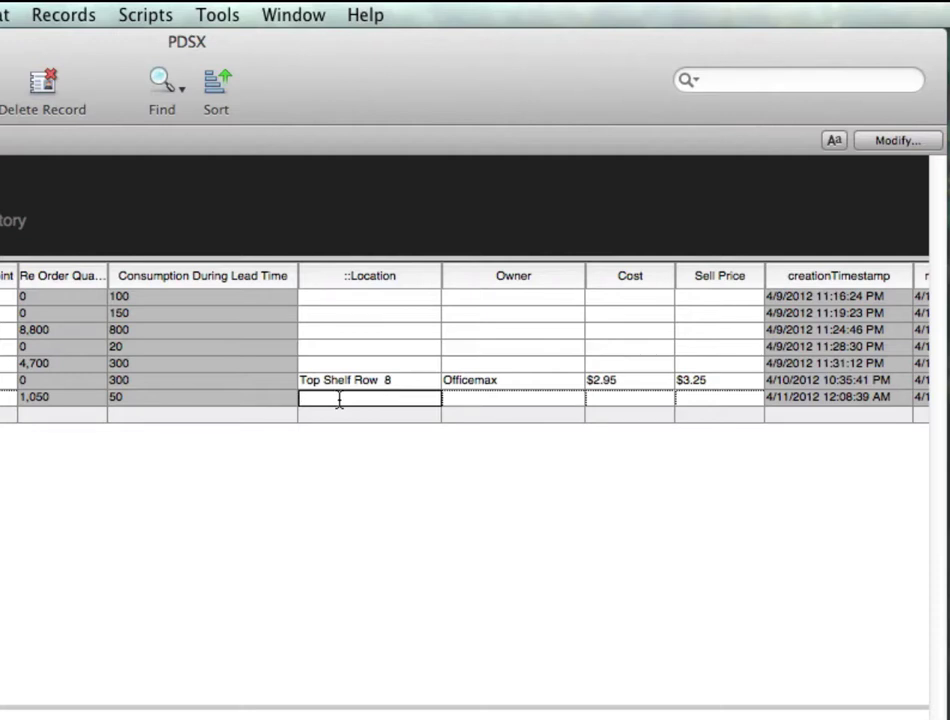
text(Isle 7 Stack B)
click(528, 447)
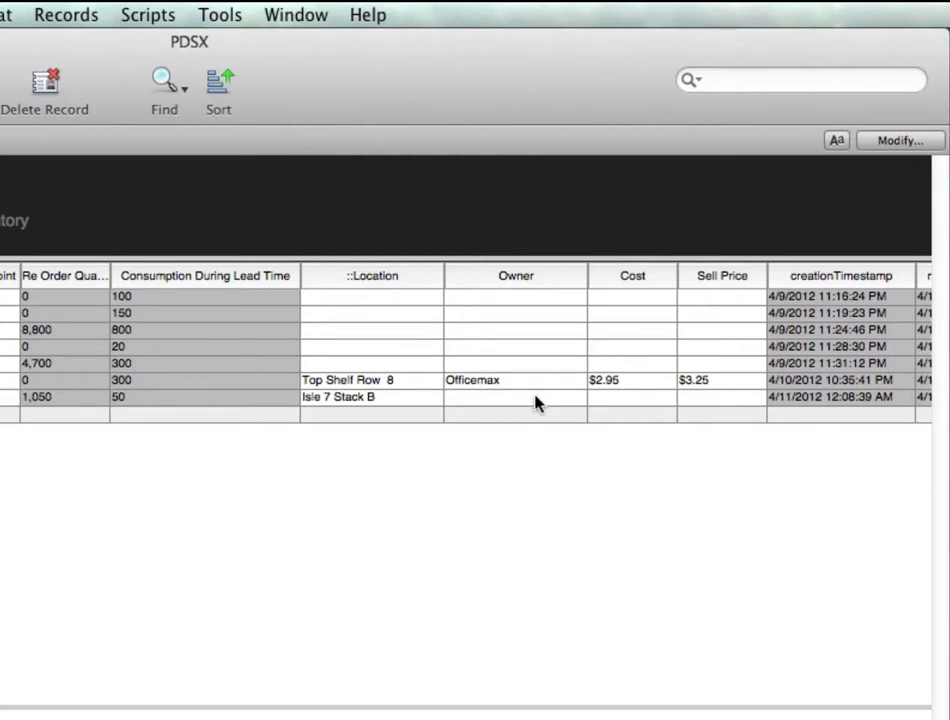
click(535, 398)
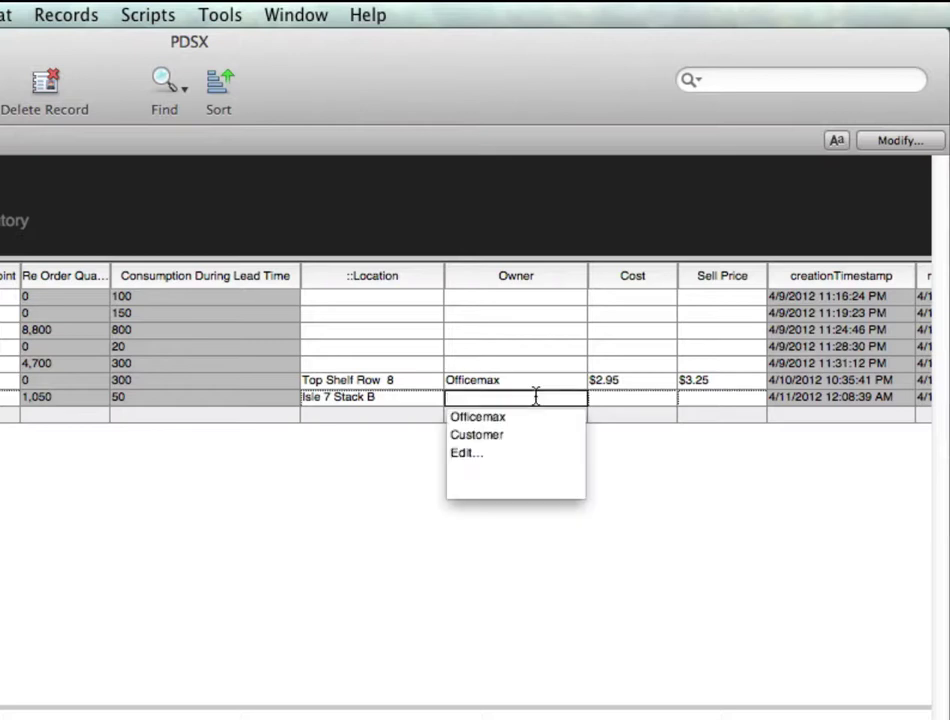
click(474, 437)
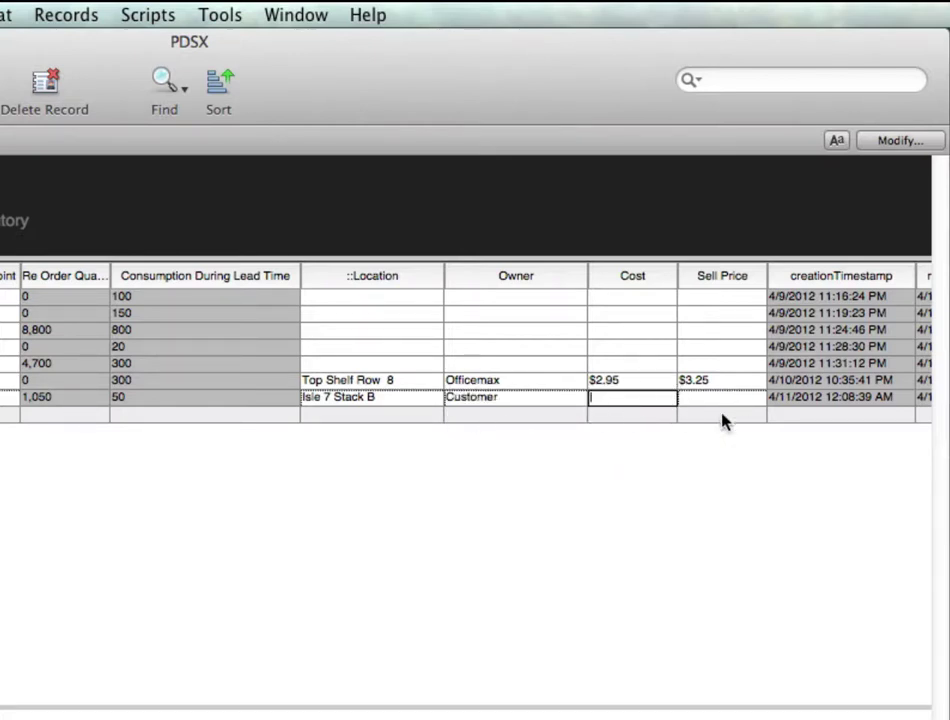
click(660, 514)
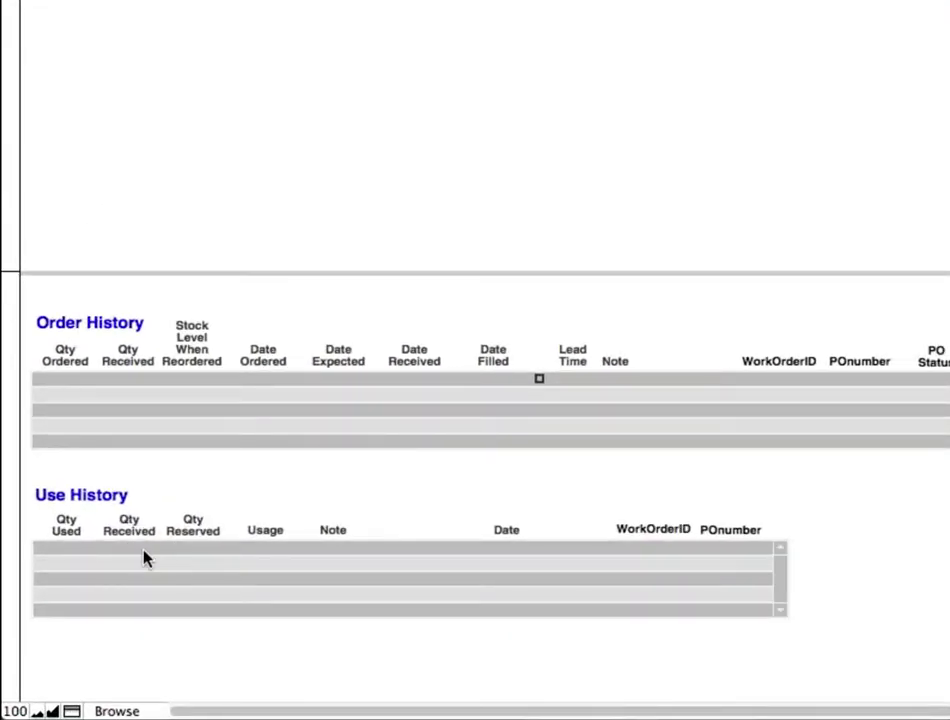
Step: Log 800 received in the FM 1313 use history, with usage Received and the note "Starting Stock"
click(130, 547)
text(800)
key(Tab)
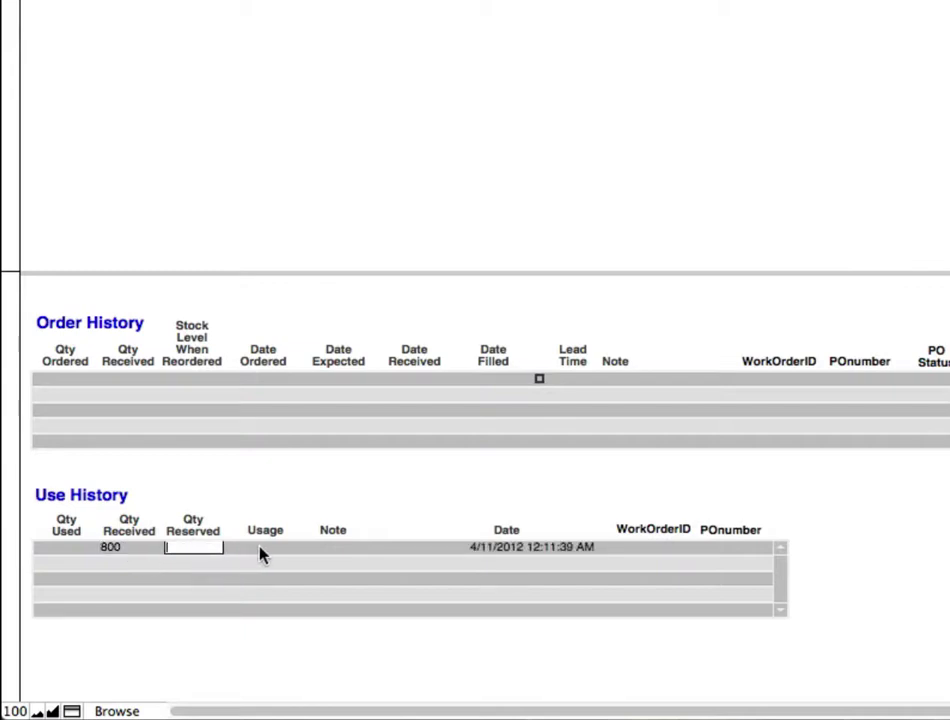
click(268, 549)
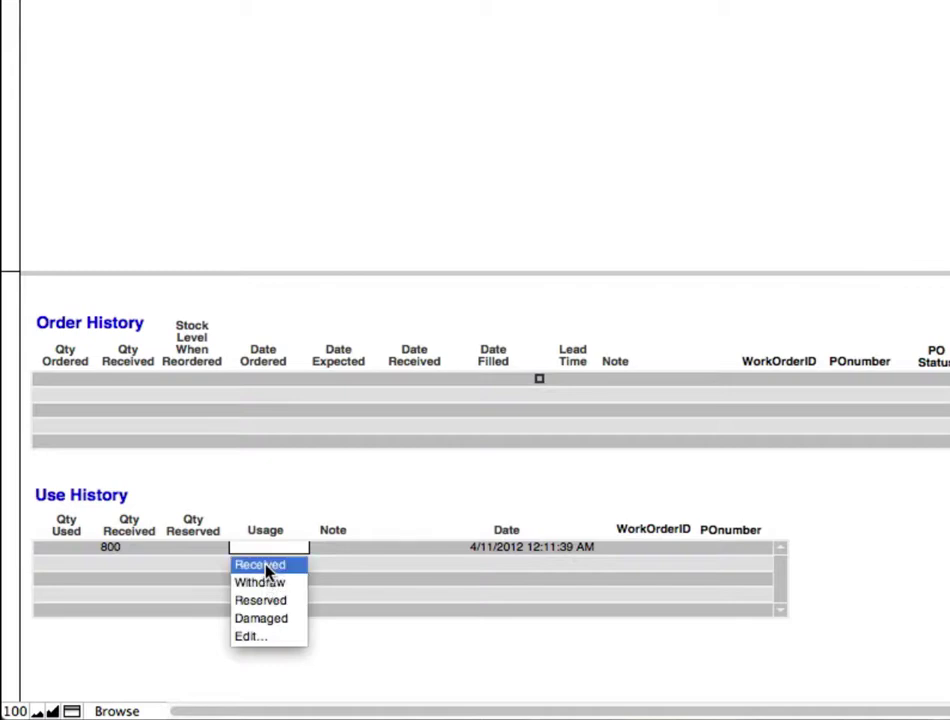
click(262, 565)
click(333, 546)
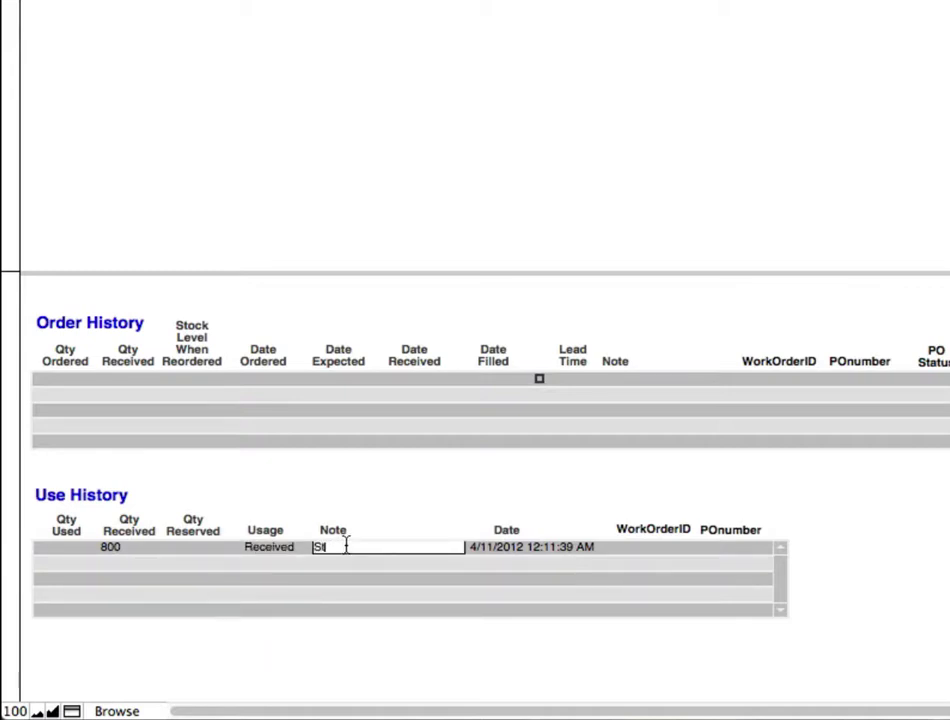
text(arting Stock)
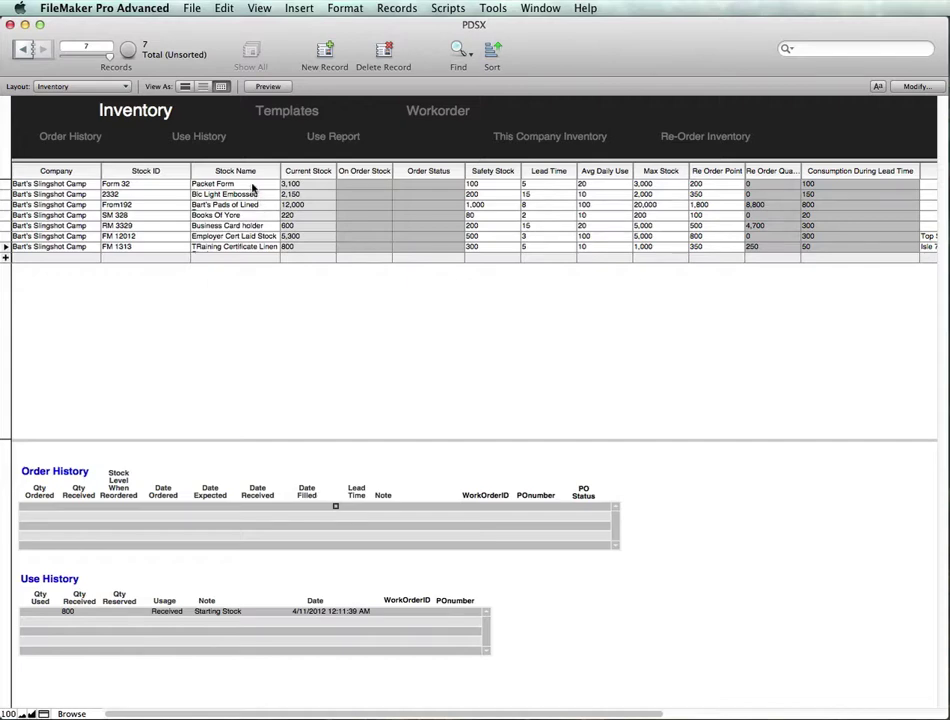
Step: Create a new workorder for Bart's Slingshot Camp with the first listed company associate as contact and PO # Test
click(252, 185)
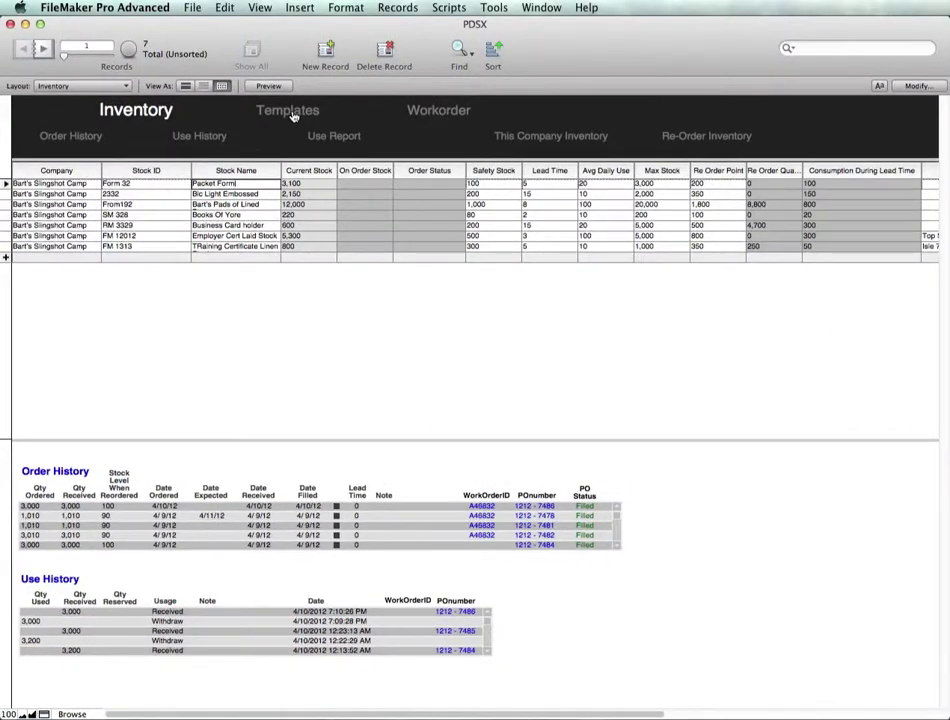
click(440, 110)
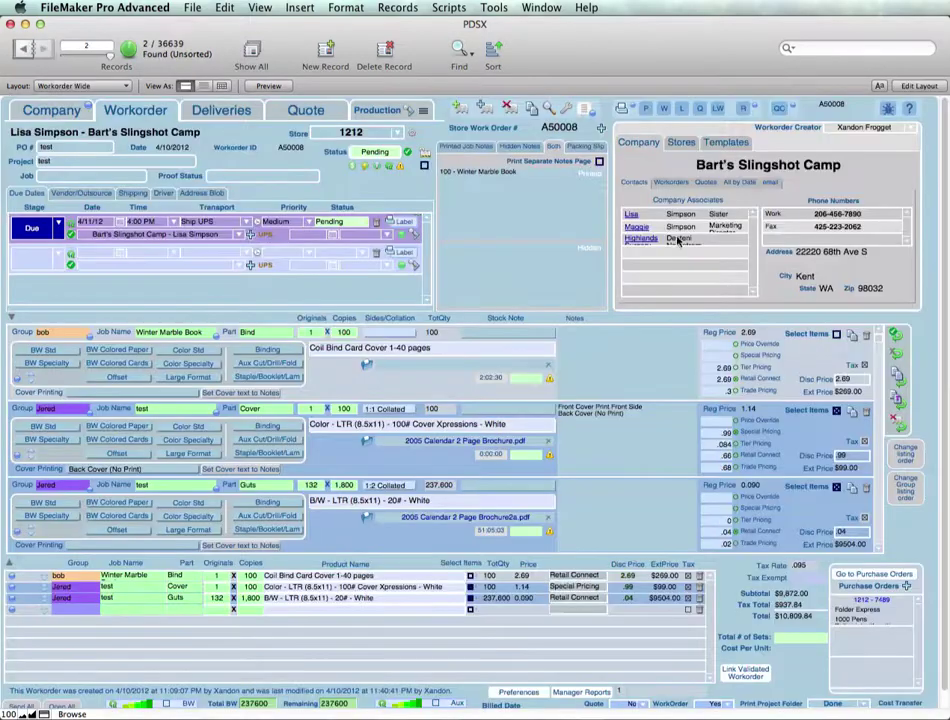
click(485, 110)
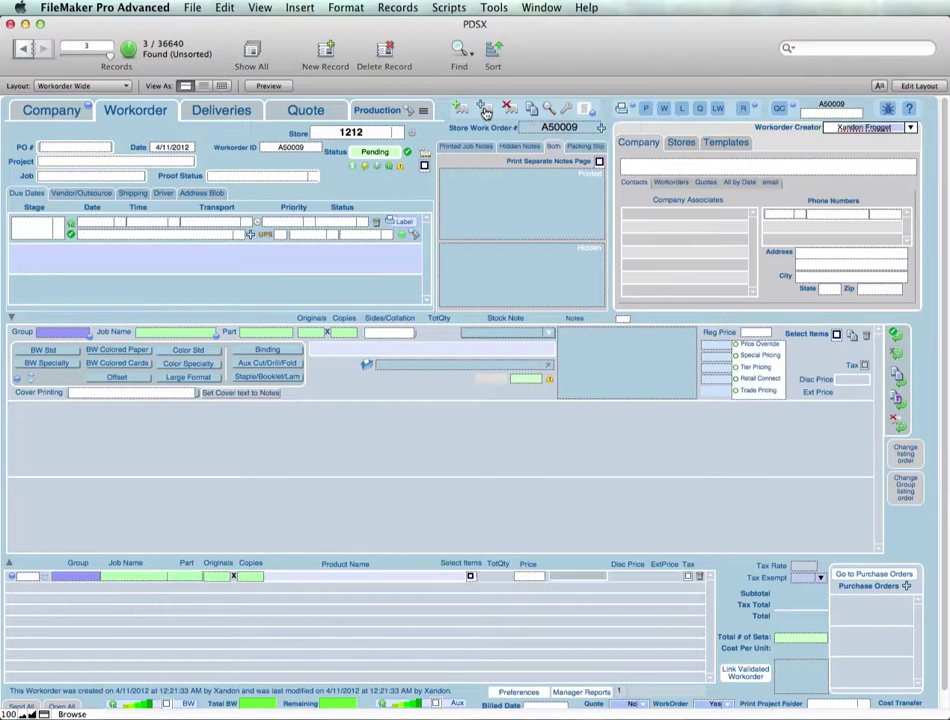
text(bart)
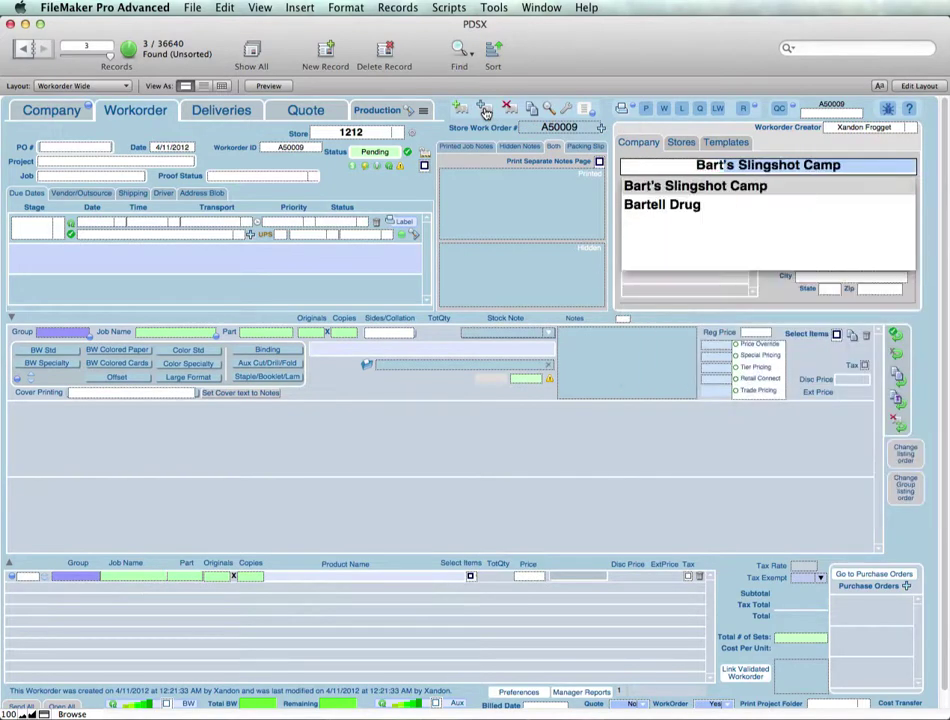
key(Tab)
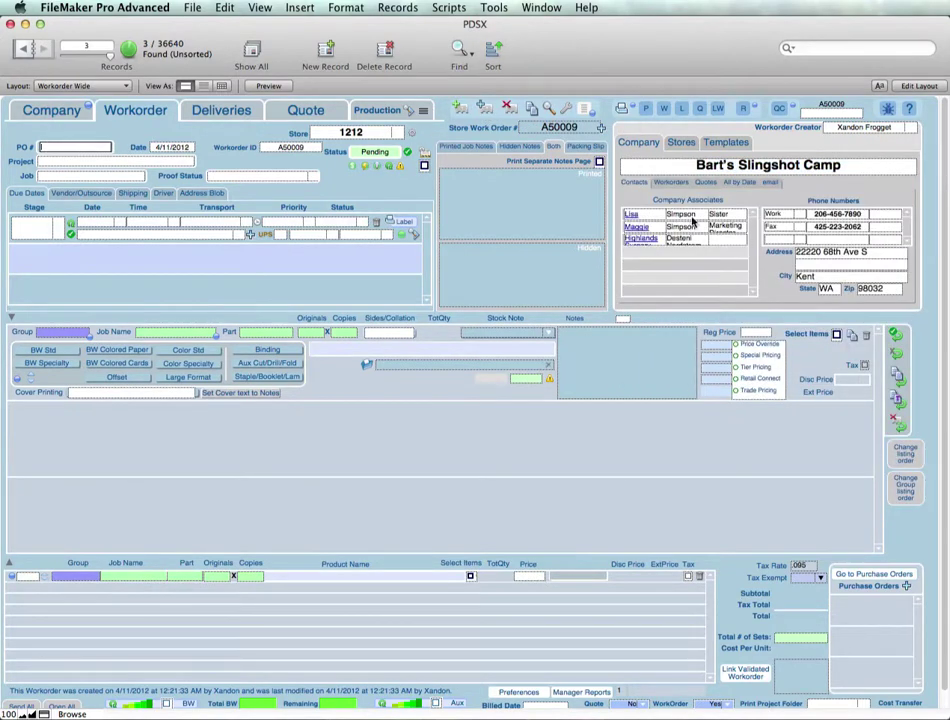
click(632, 214)
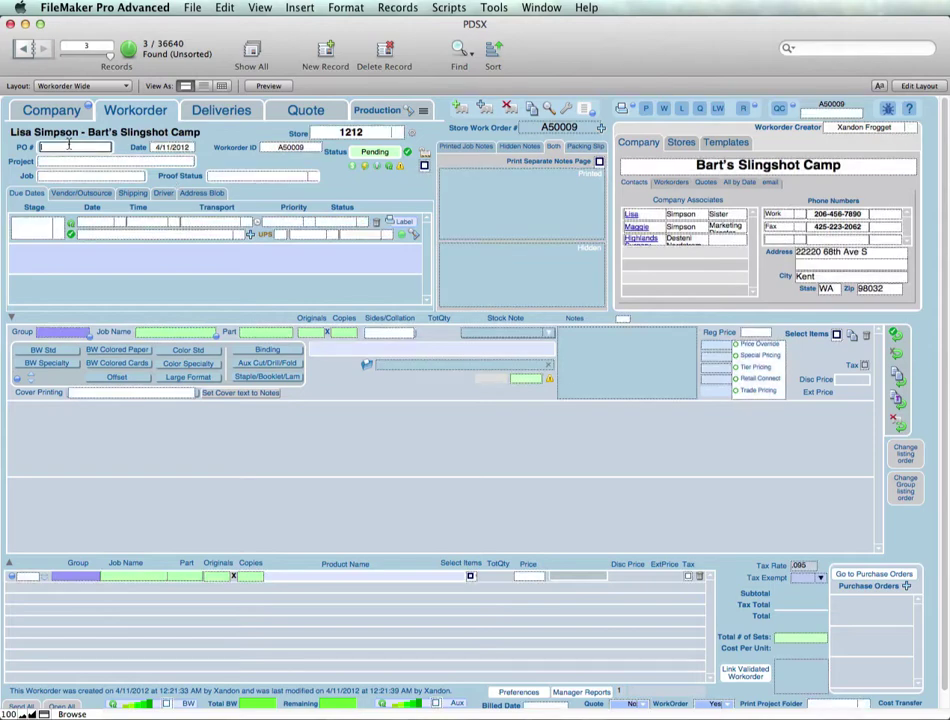
click(69, 146)
text(Test)
Step: Add a Due stage to the workorder for 4/11/12 at 4:00 PM by PDS Delivery, addressed to the Bart's Slingshot Camp contact
click(35, 228)
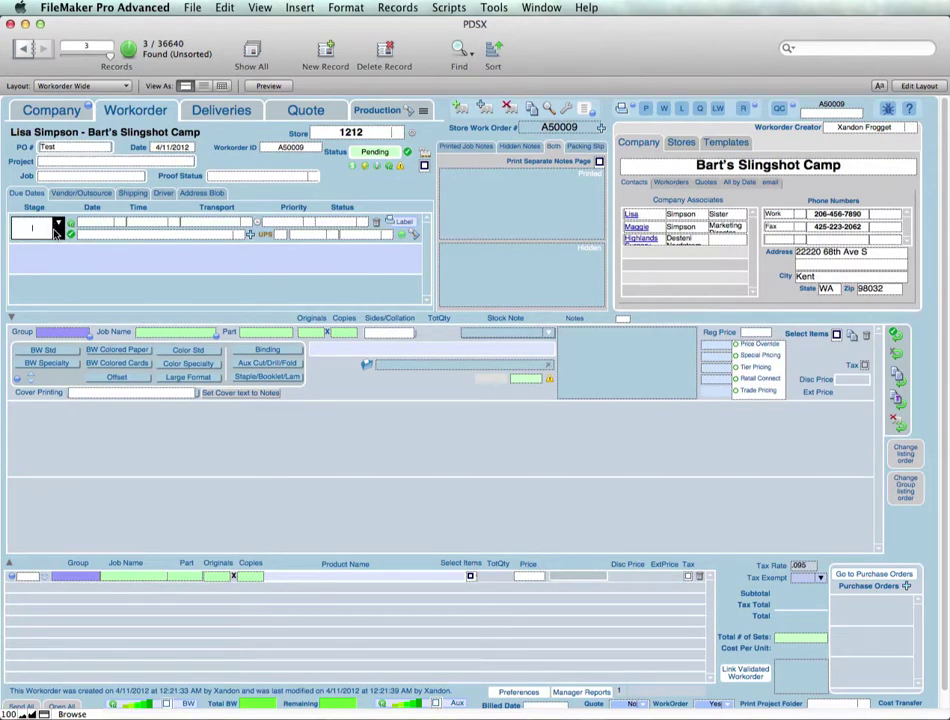
click(22, 280)
click(120, 221)
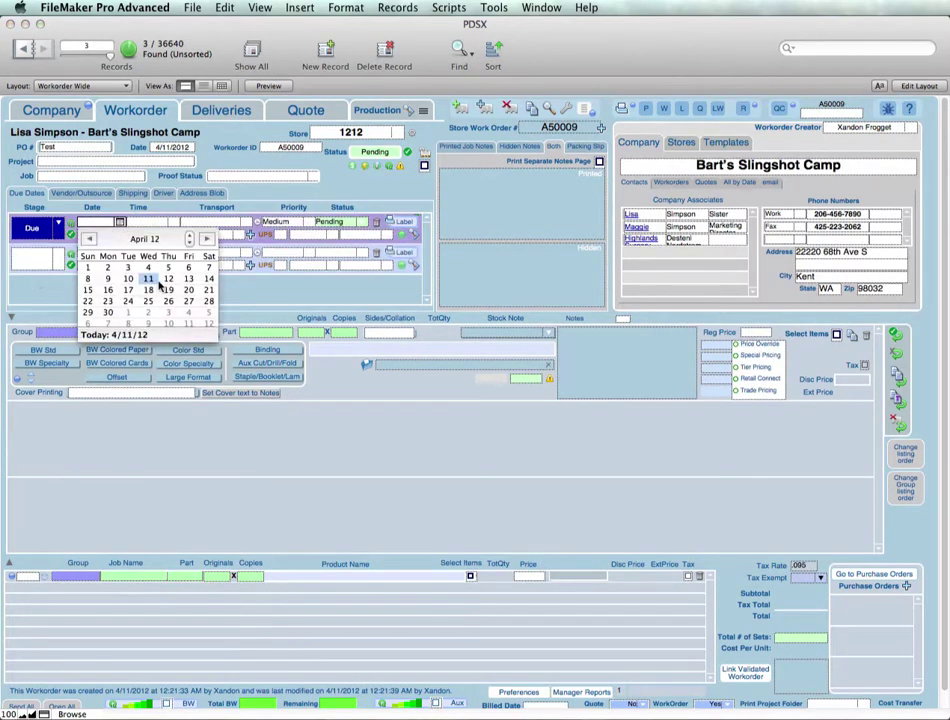
click(149, 279)
click(150, 221)
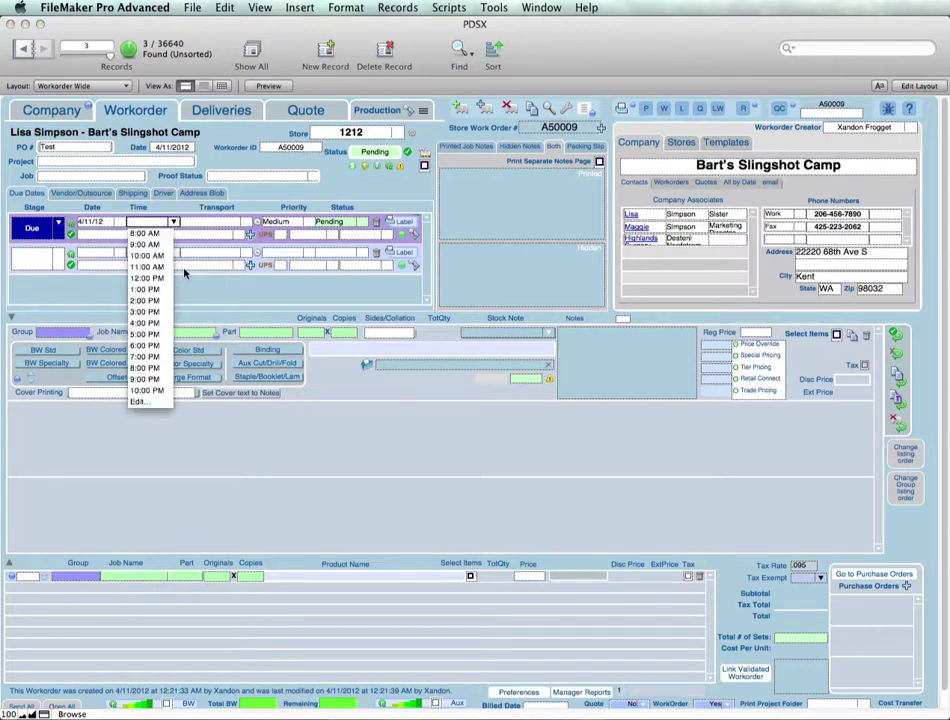
click(150, 324)
click(236, 221)
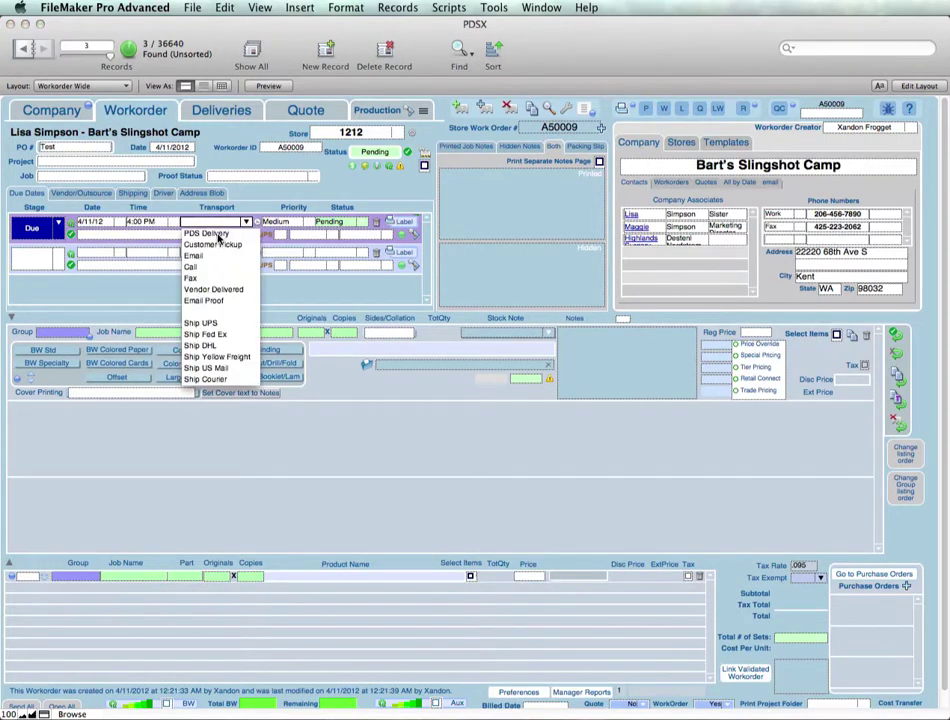
click(238, 234)
click(238, 234)
click(121, 264)
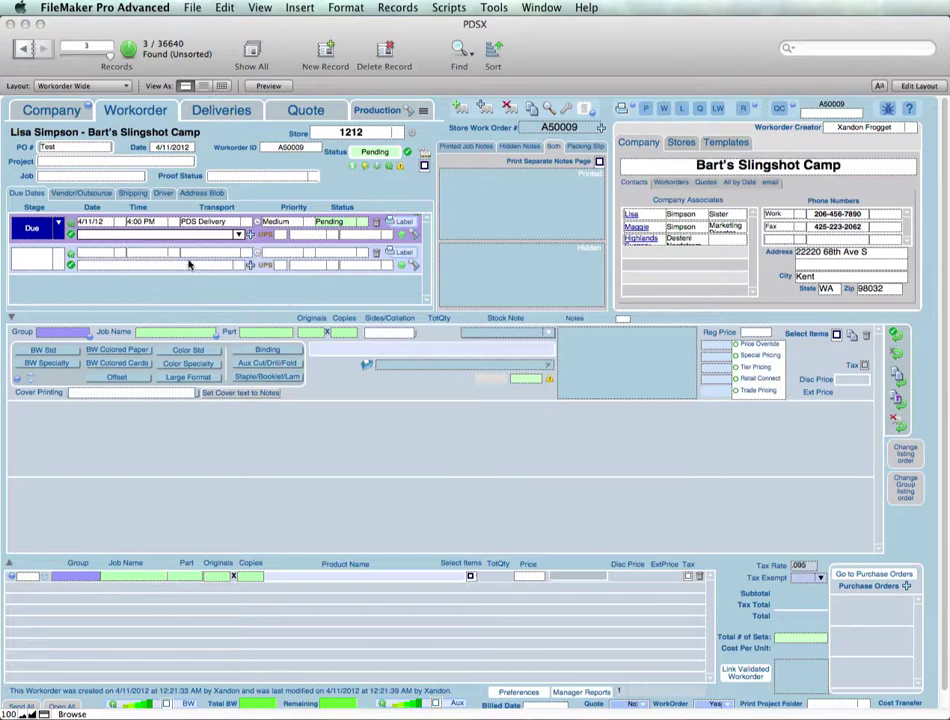
click(377, 188)
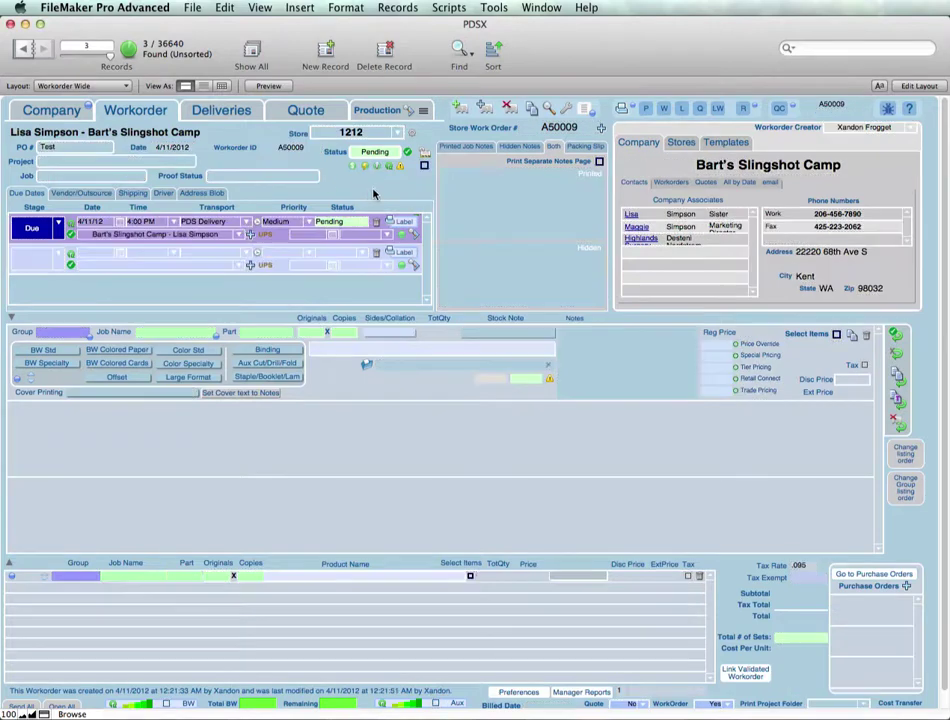
Step: Open the company's Summer Marble Book template and link its Cover item to the managed inventory Form 32 - Packet Form
click(726, 143)
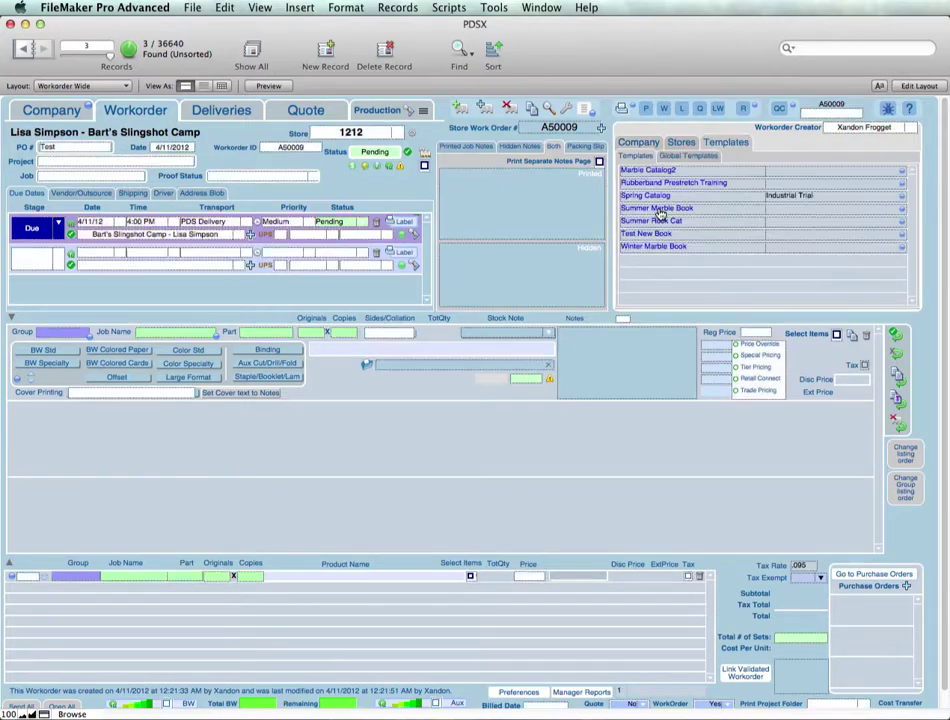
click(660, 210)
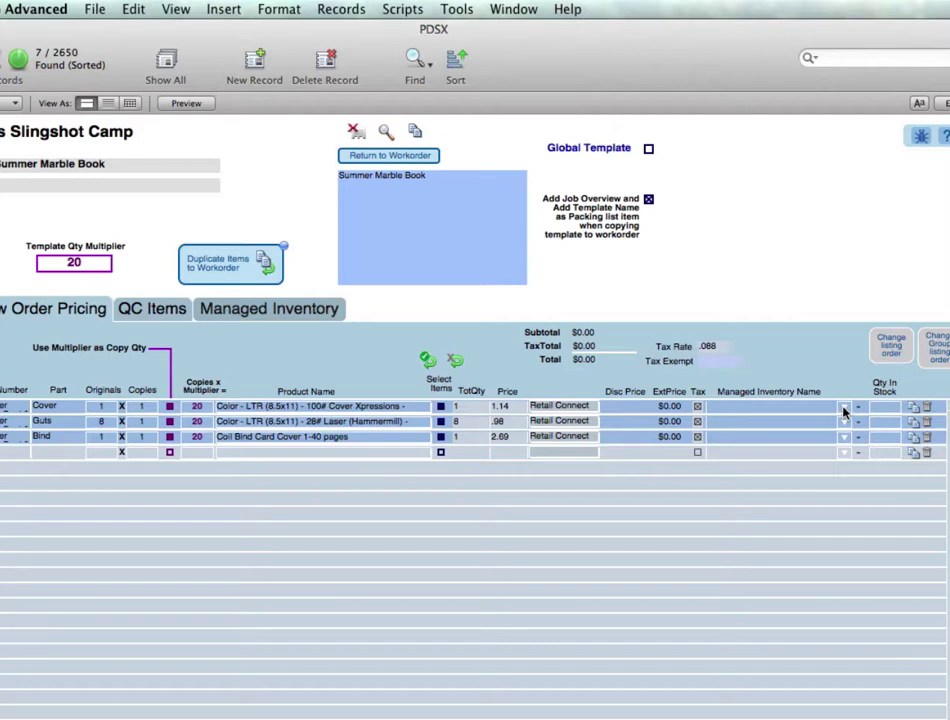
click(844, 408)
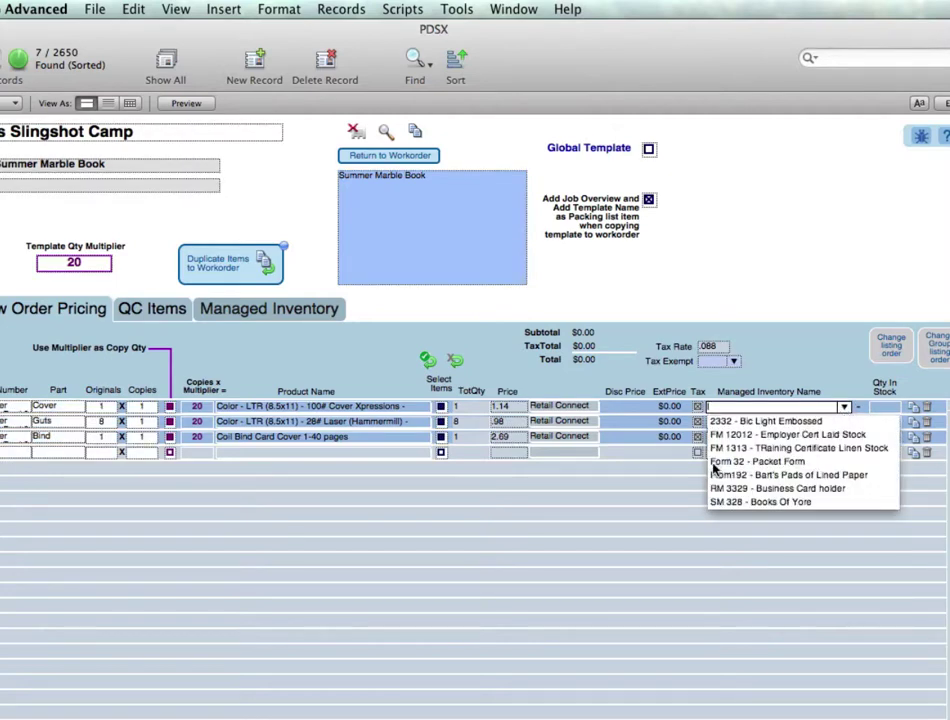
click(777, 463)
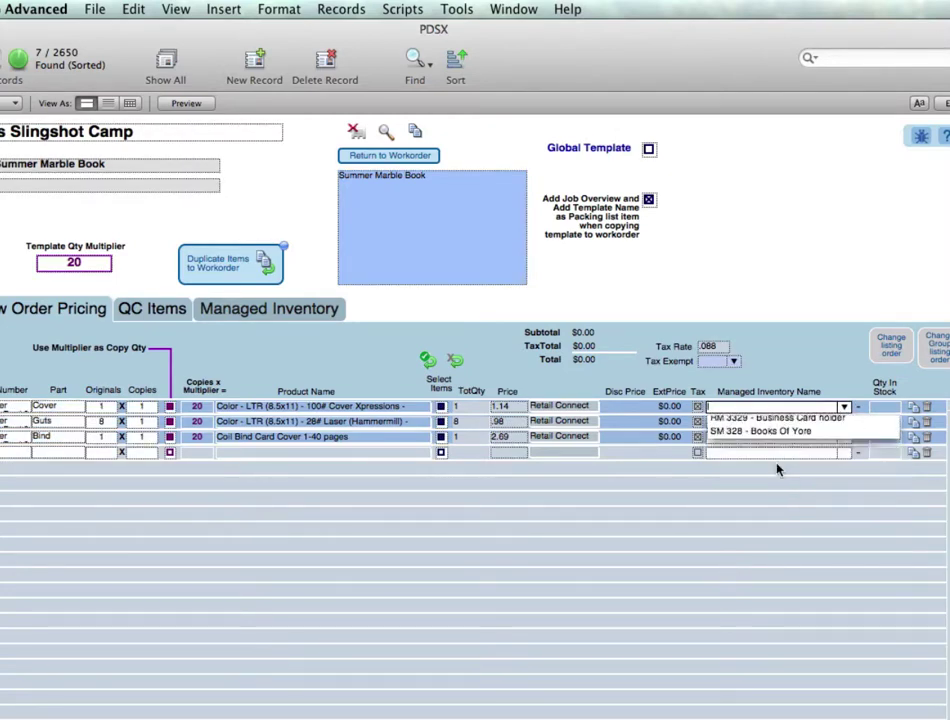
click(799, 345)
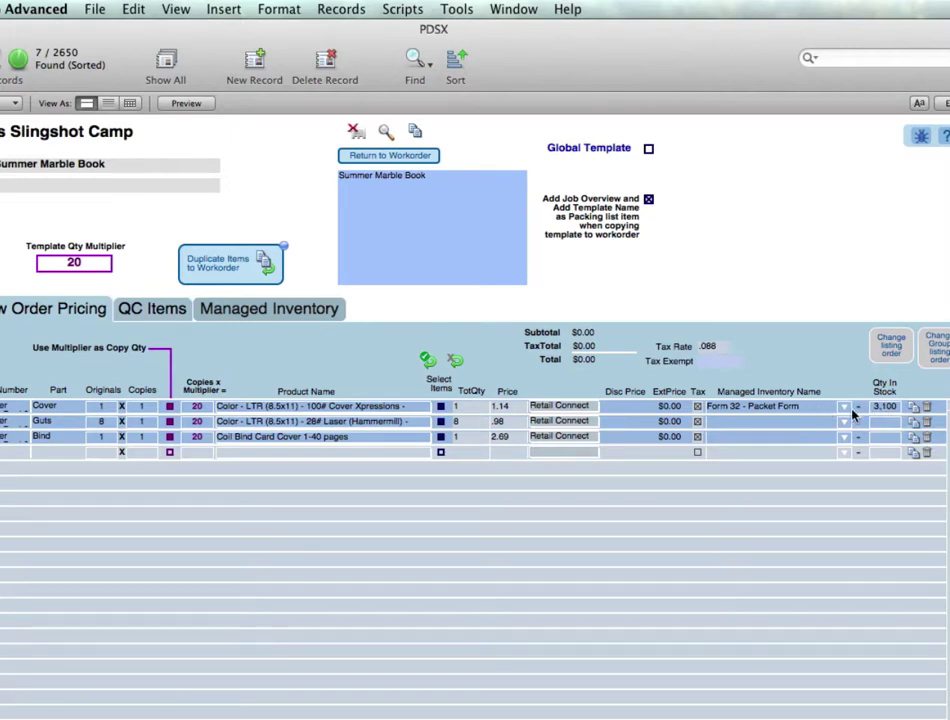
Step: Clear the Cover item's managed inventory link and assign Form 32 - Packet Form to it again
click(857, 408)
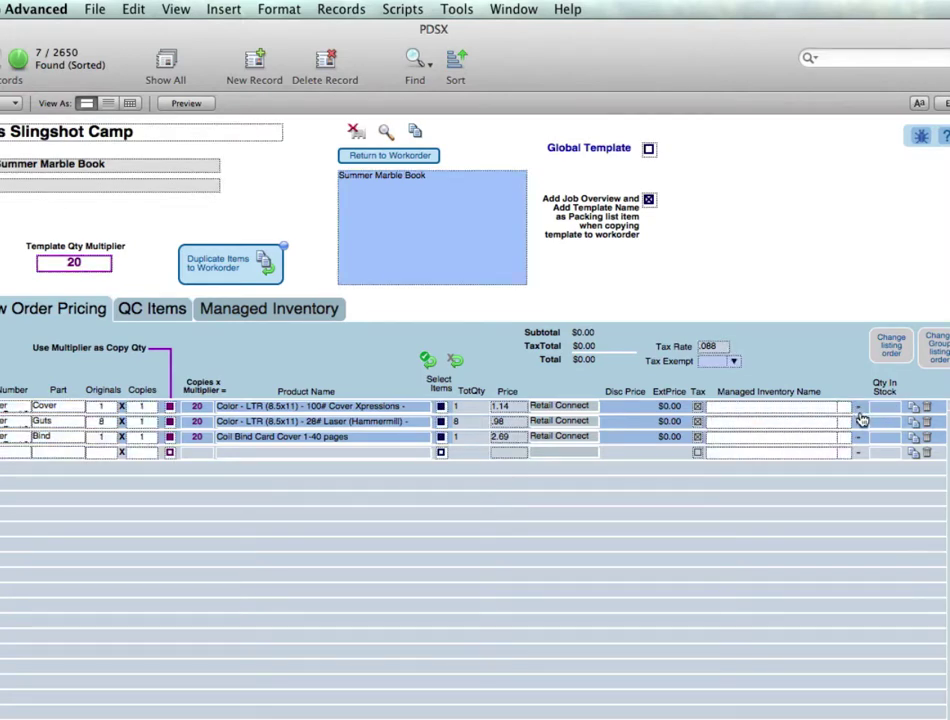
click(846, 412)
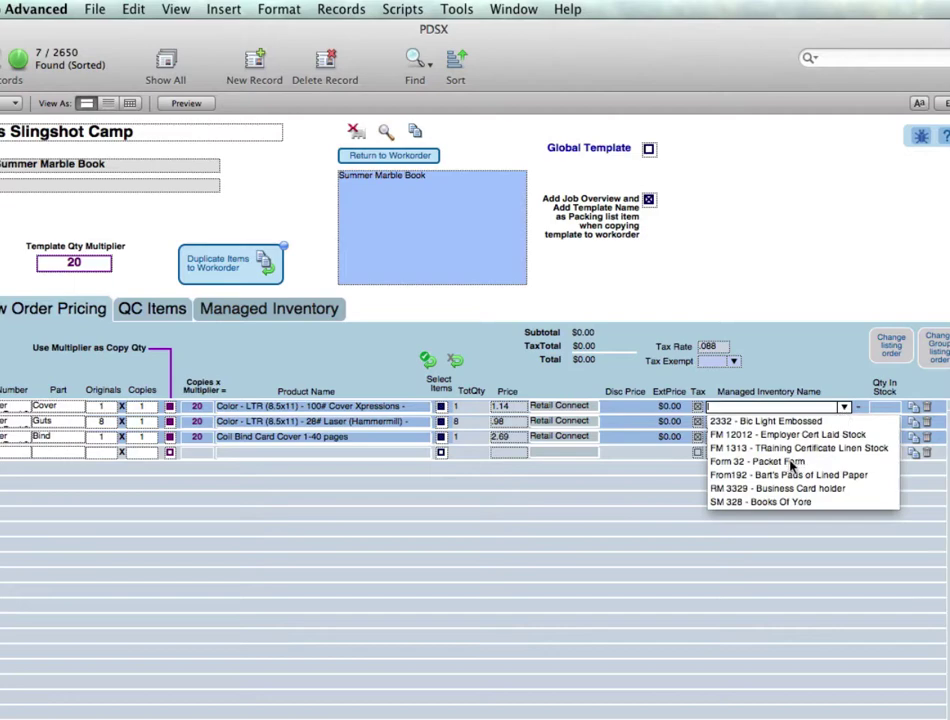
key(Escape)
click(781, 496)
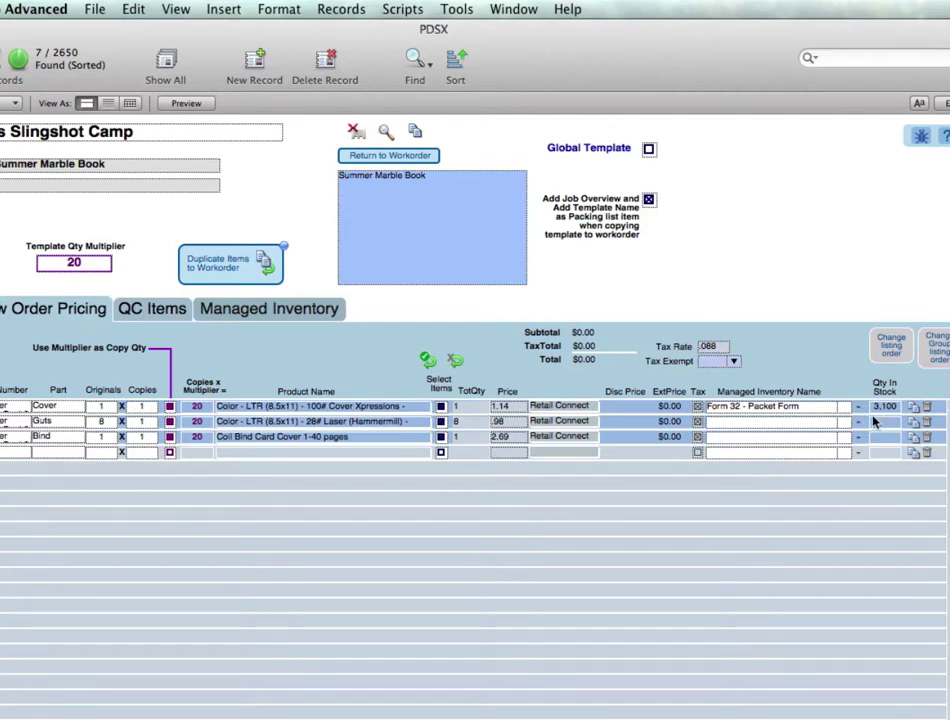
Step: Set the template quantity multiplier to 3200 and try to duplicate the template items to the workorder
click(87, 264)
text(3200)
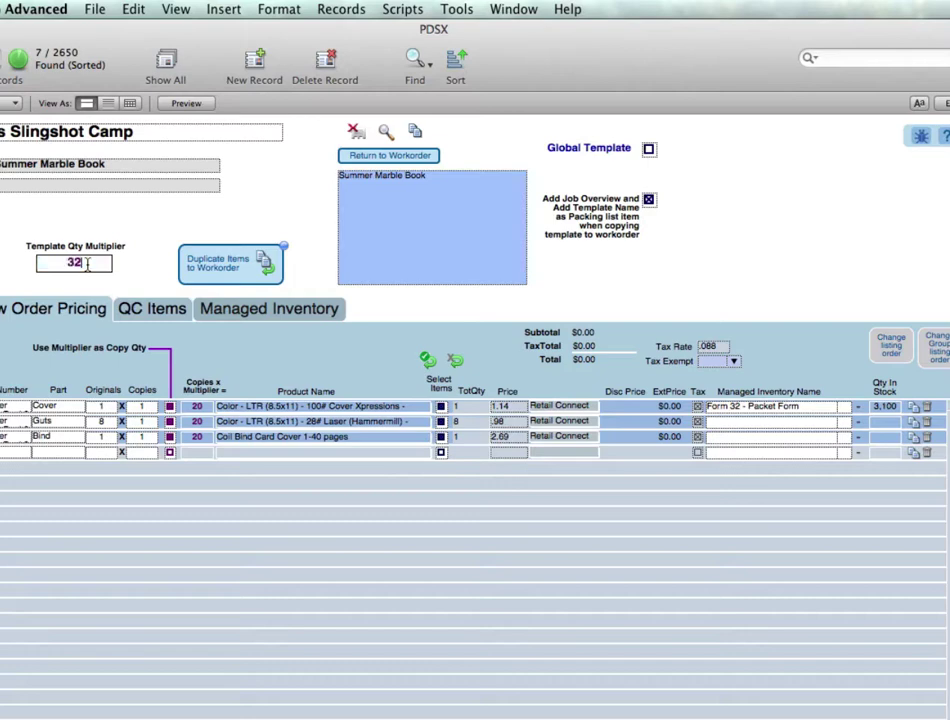
click(165, 282)
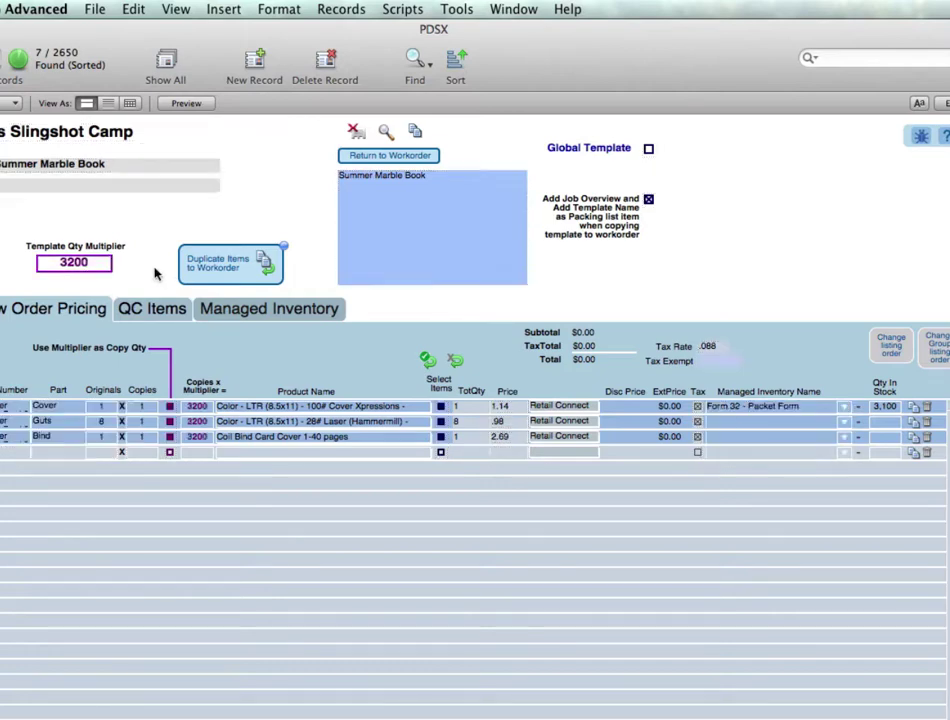
click(282, 250)
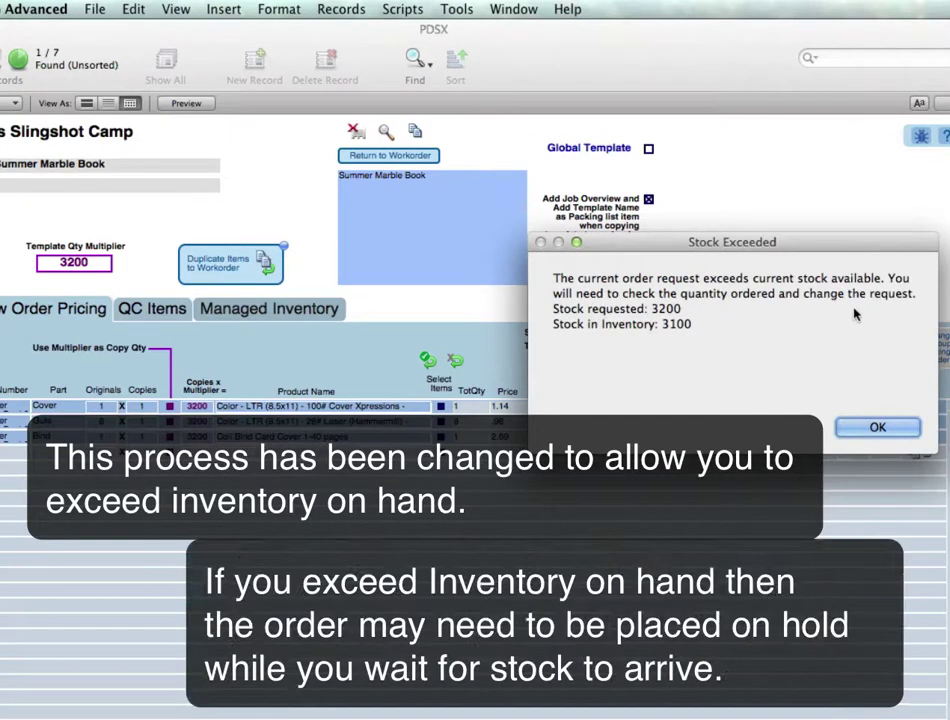
click(876, 426)
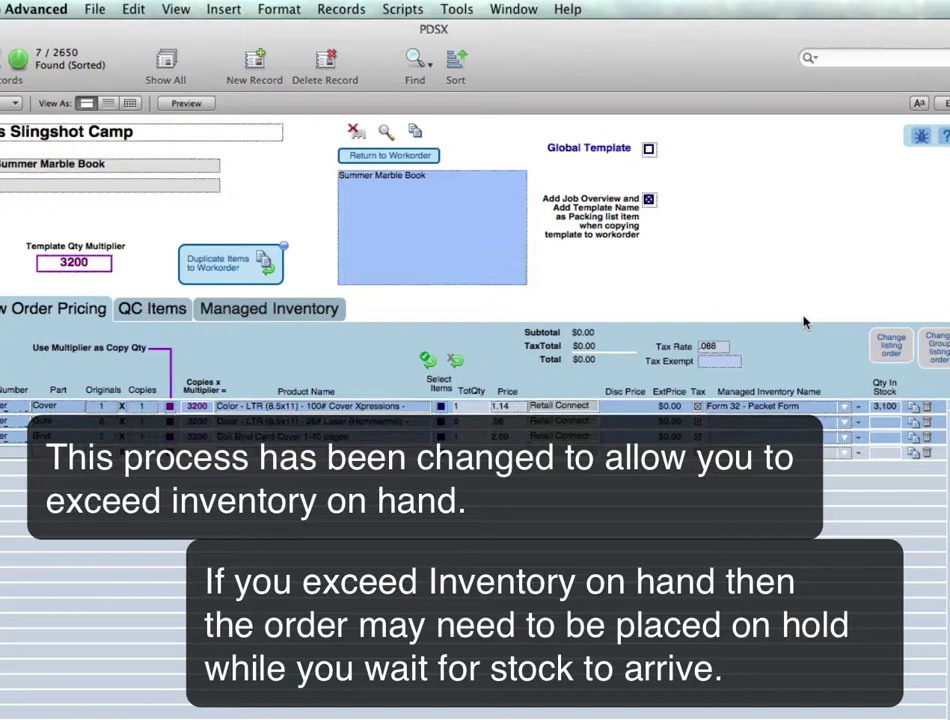
Step: Set the template quantity multiplier to 2900 and duplicate the template items to the workorder
click(105, 263)
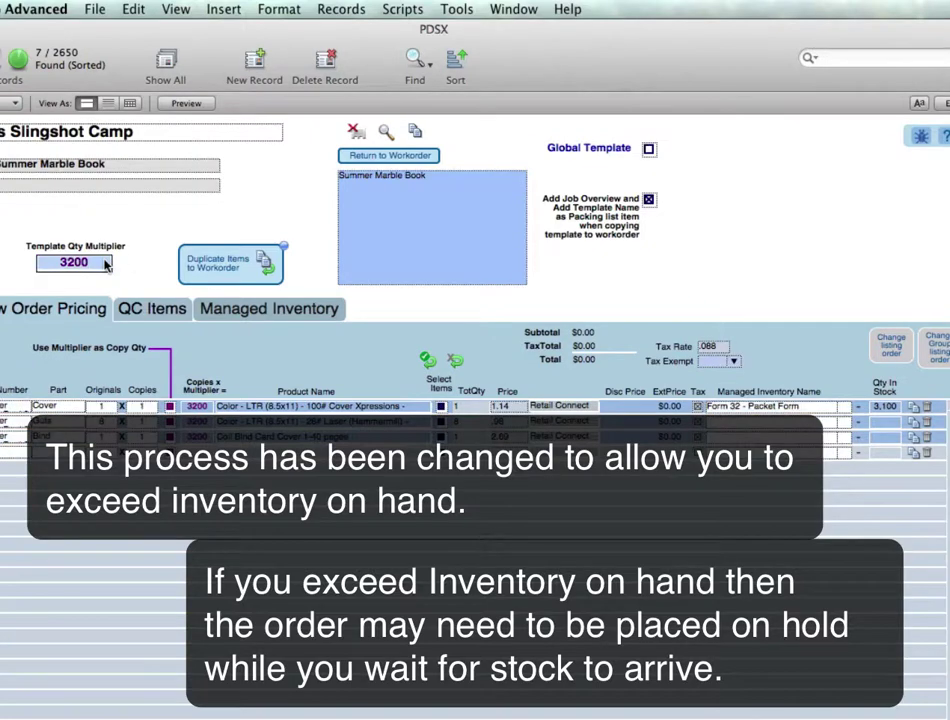
text(3000)
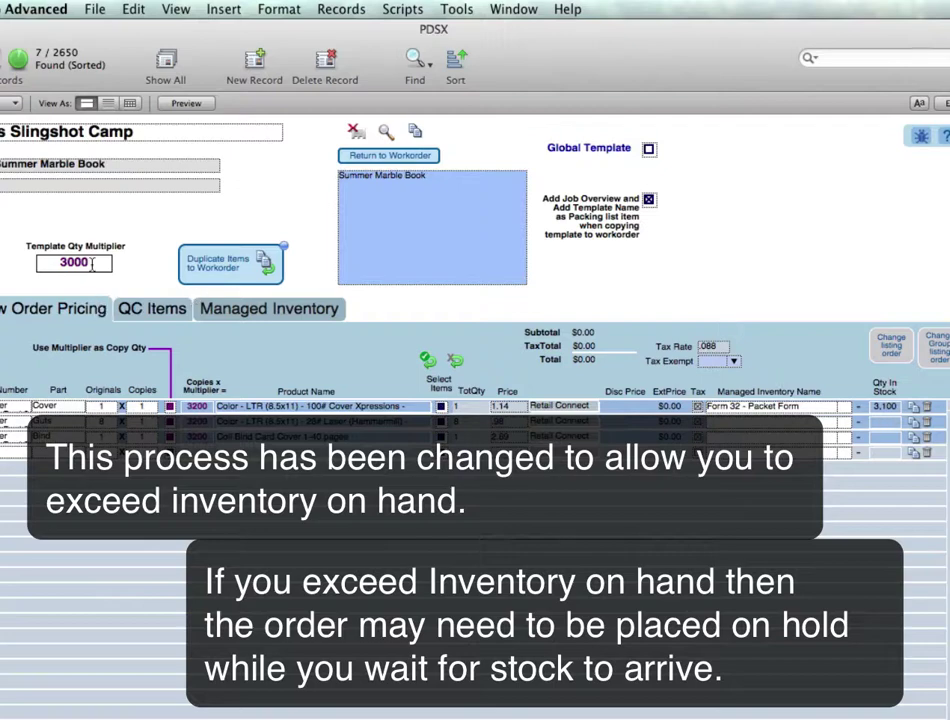
key(Tab)
text(2900)
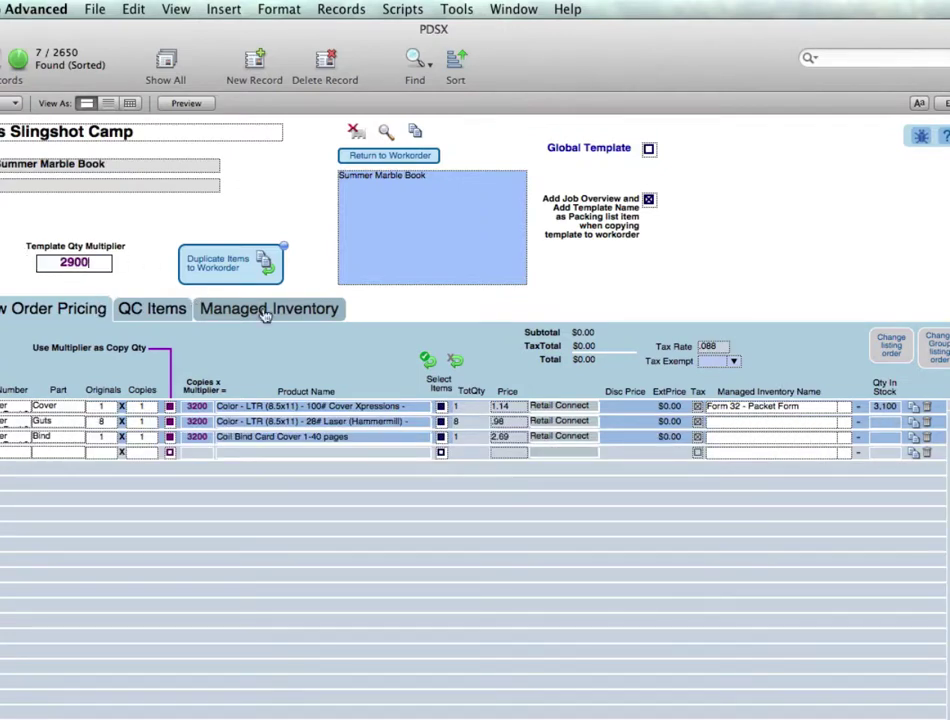
click(280, 250)
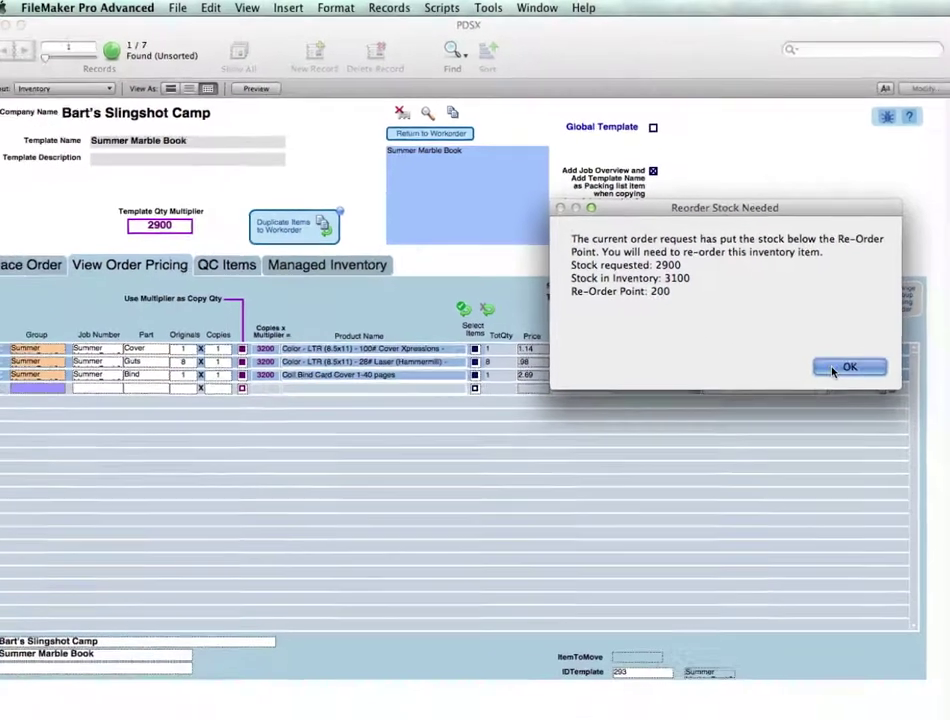
click(834, 369)
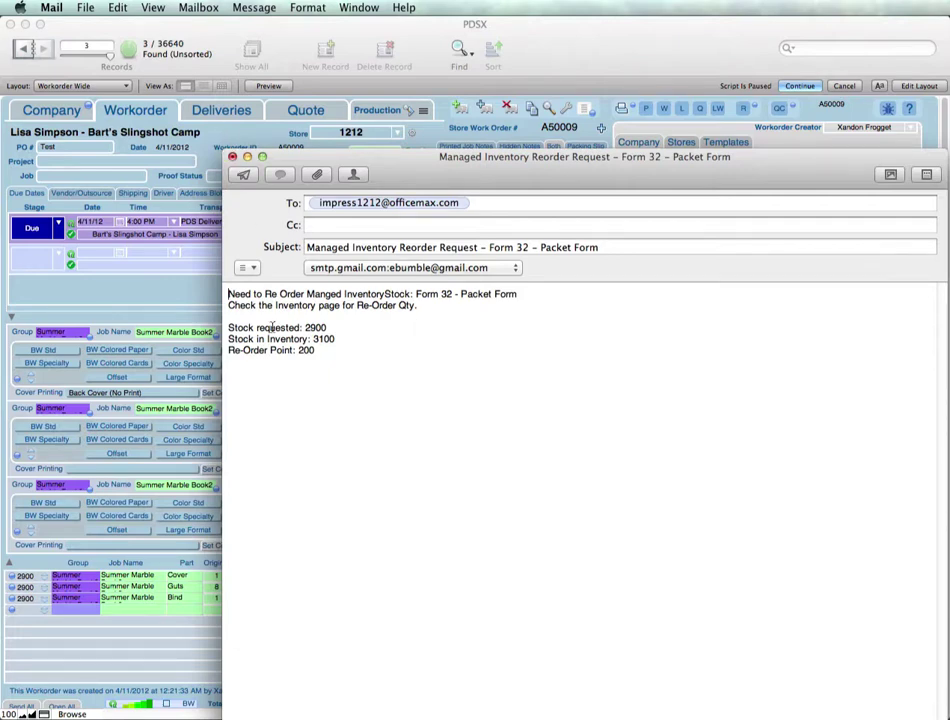
Step: Discard the managed inventory reorder request email without saving a draft and resume the paused script
click(232, 158)
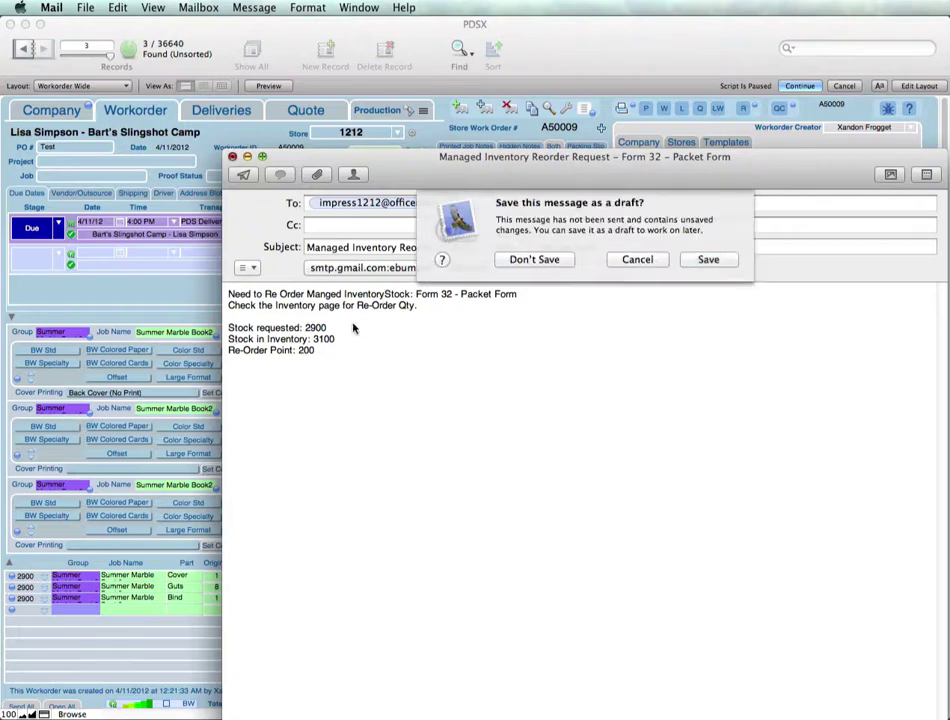
click(549, 265)
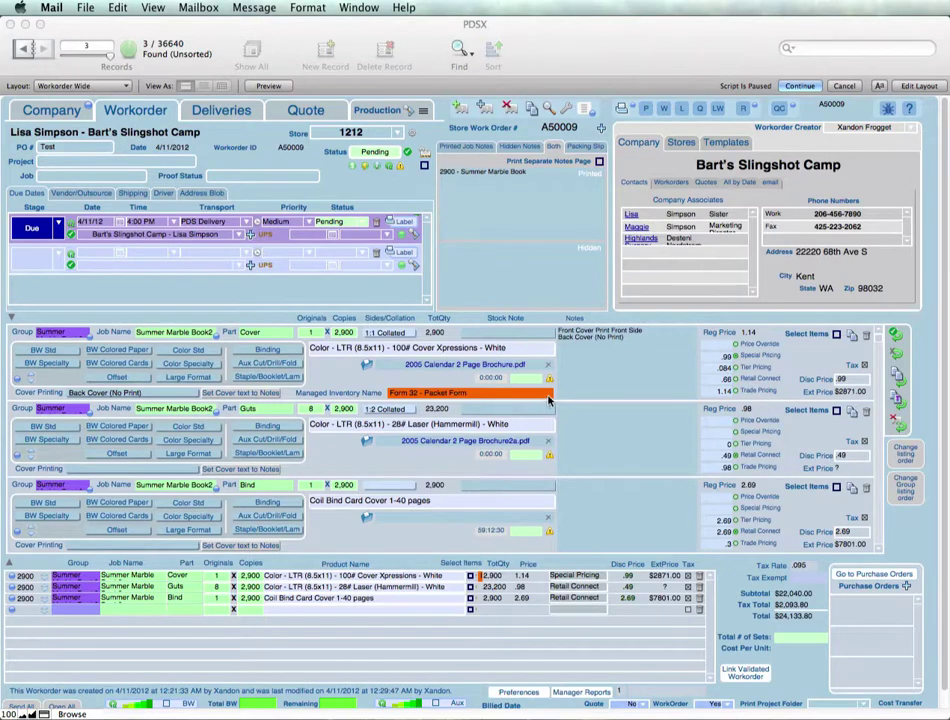
click(799, 86)
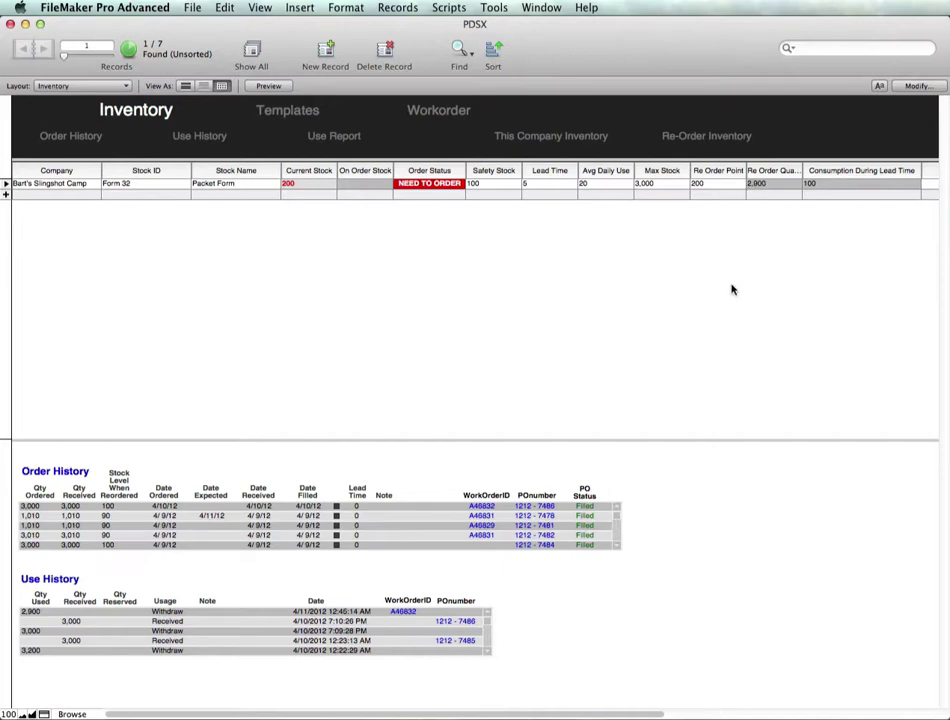
Step: Place a re-order for Form 32 - Packet Form, duplicating the previously referenced workorder together with its purchase order
click(694, 140)
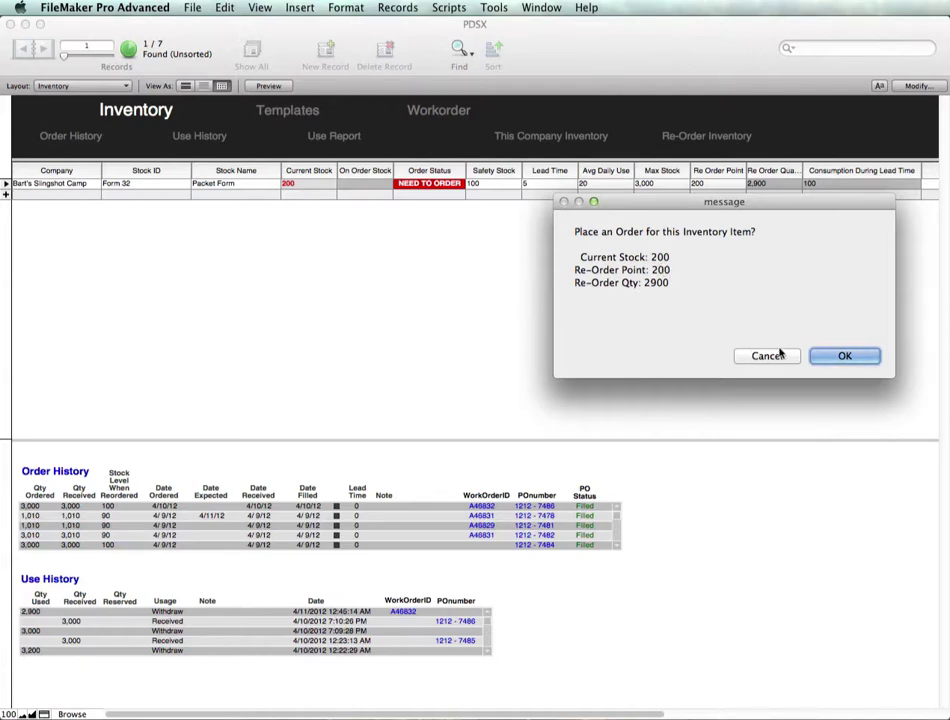
click(840, 357)
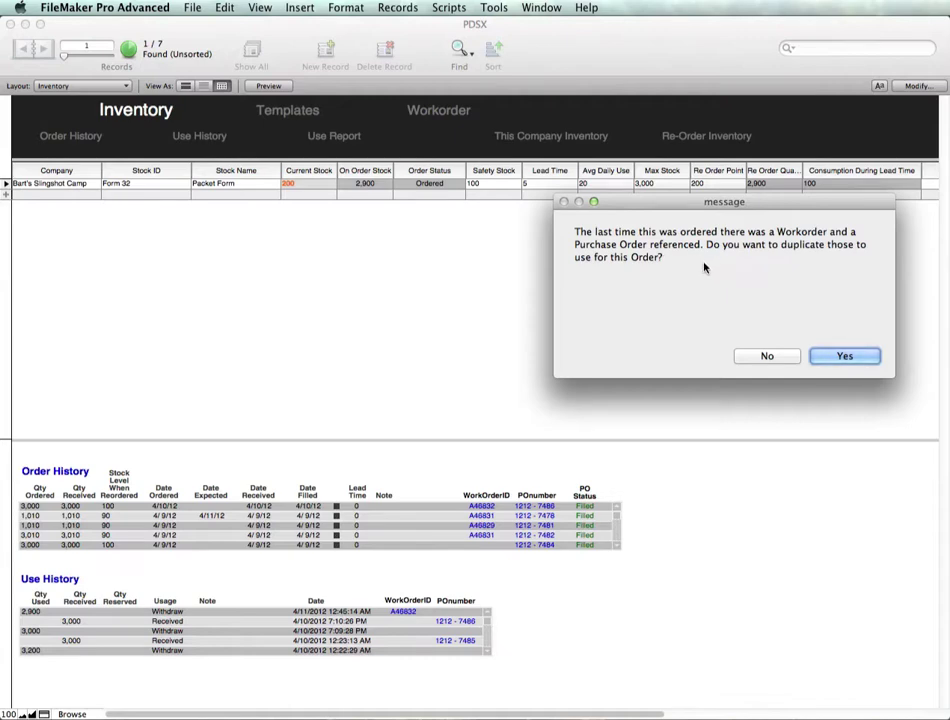
click(838, 357)
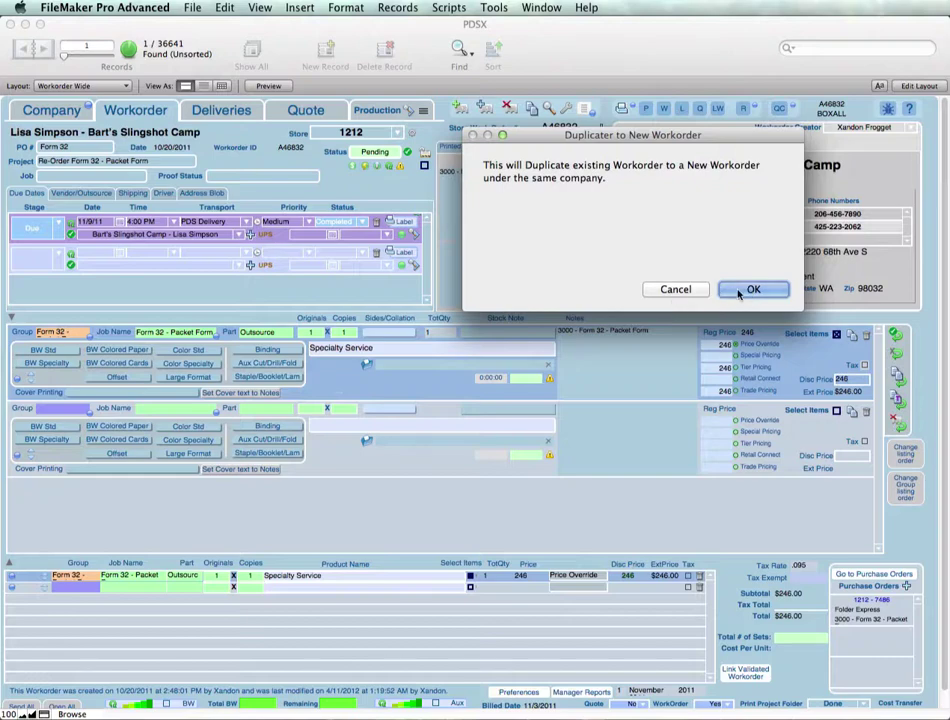
click(742, 289)
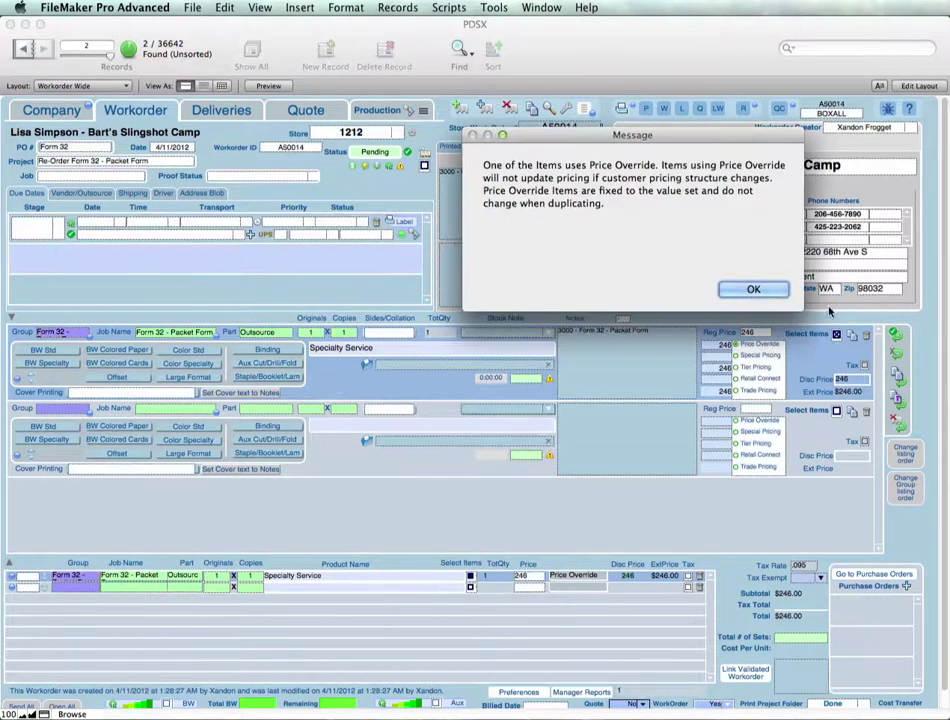
click(766, 290)
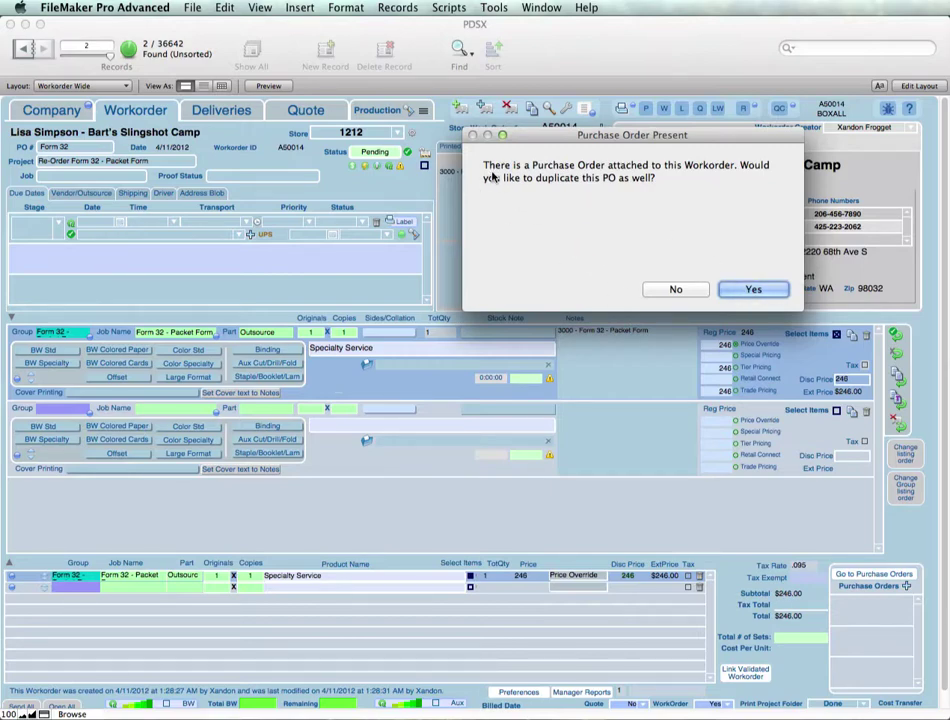
click(750, 290)
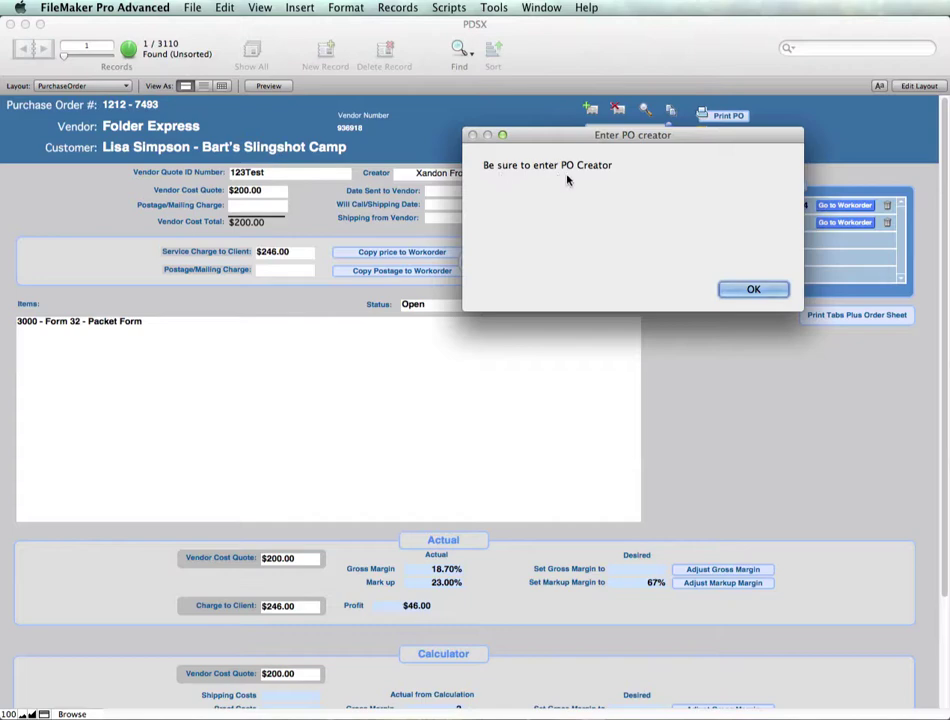
click(744, 291)
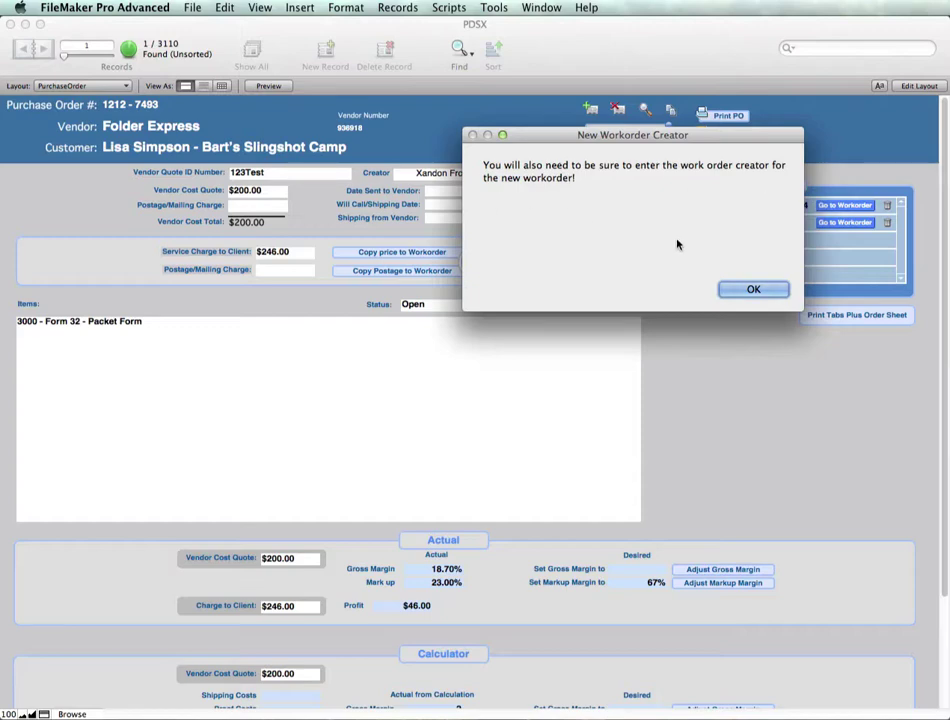
click(752, 290)
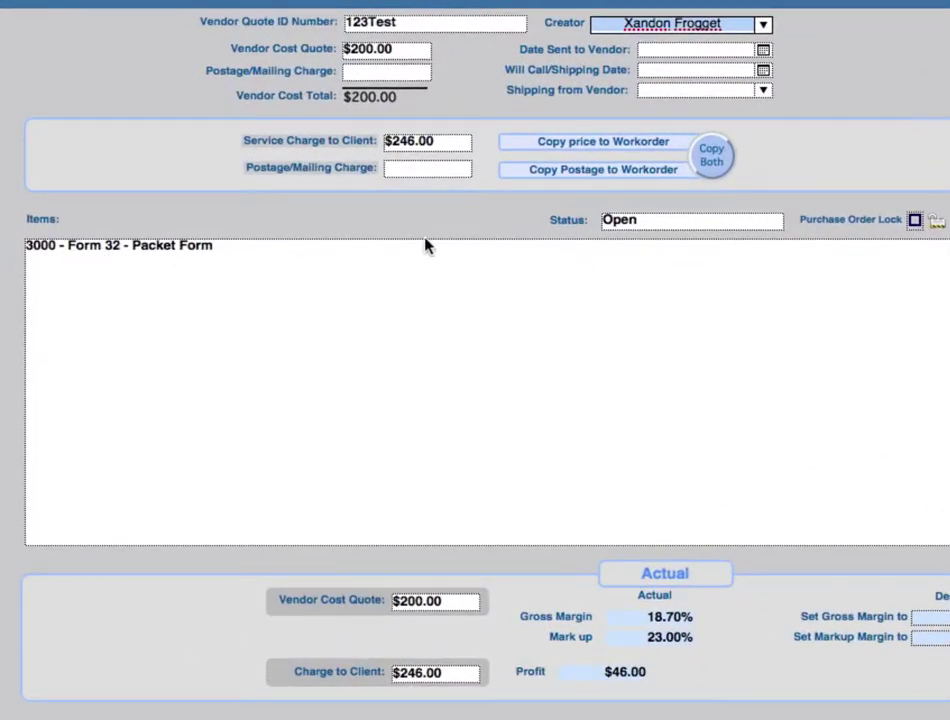
Step: Set the item quantity for Form 32 - Packet Form to 2900 and the vendor cost quote to $190 on the purchase order
click(47, 252)
drag(56, 245, 10, 243)
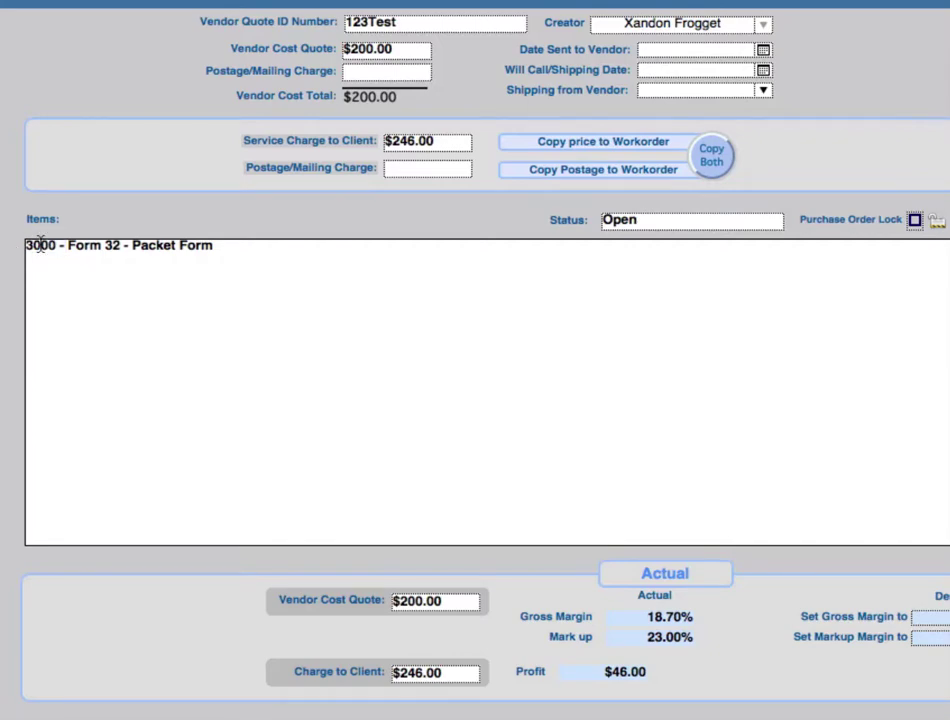
text(2900)
click(396, 50)
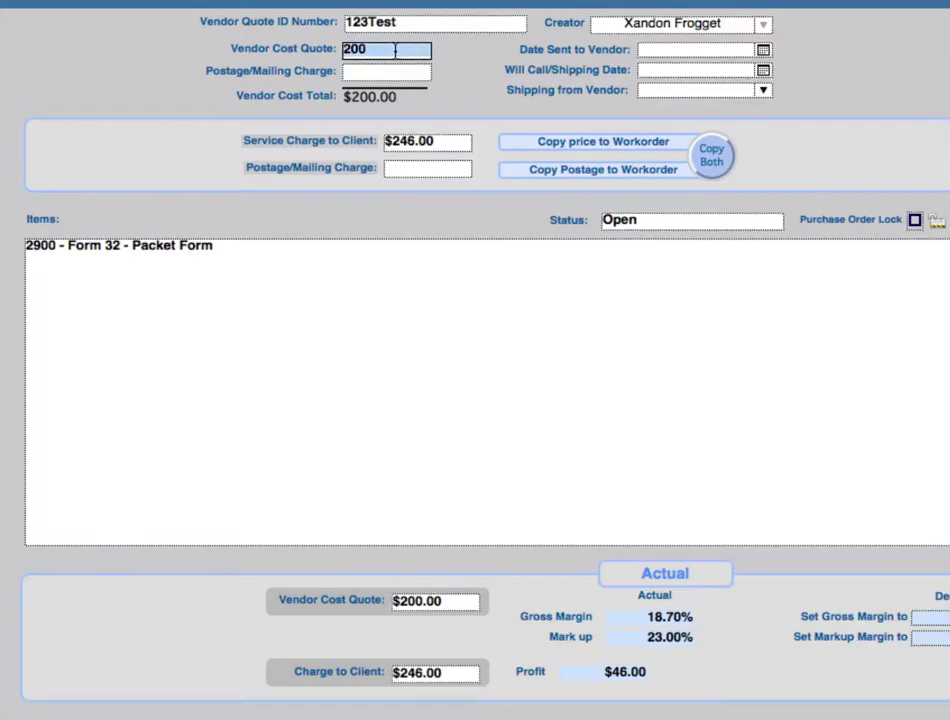
text(1)
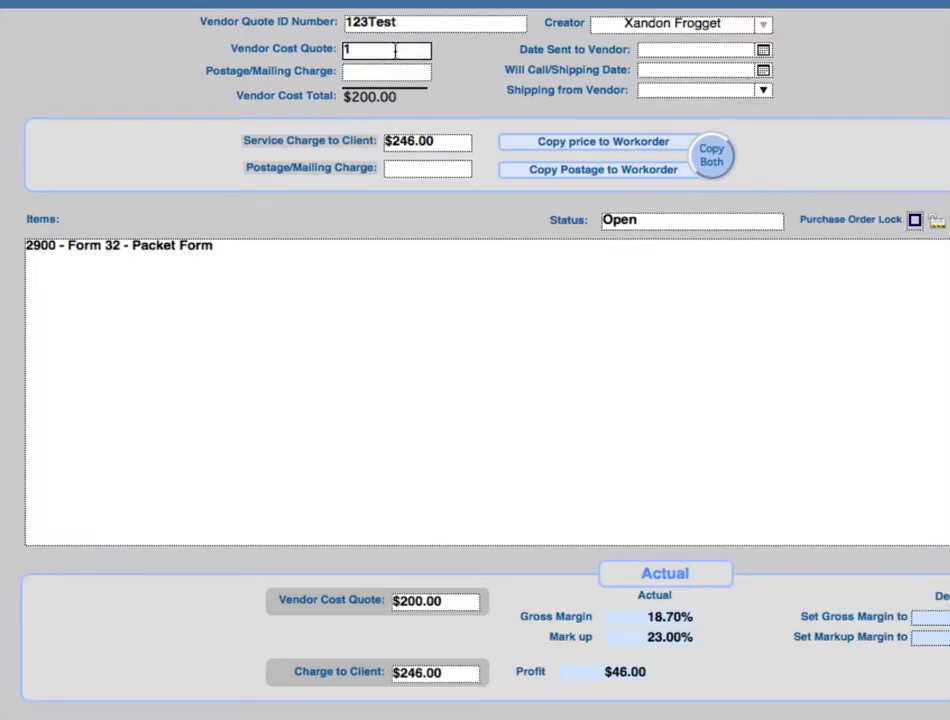
text(90)
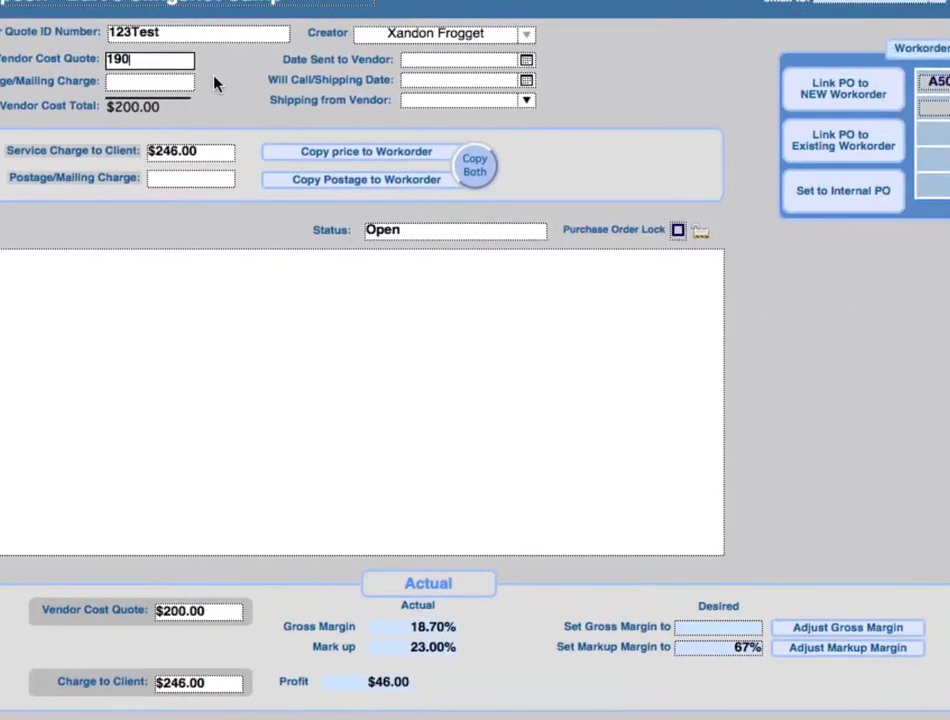
click(215, 88)
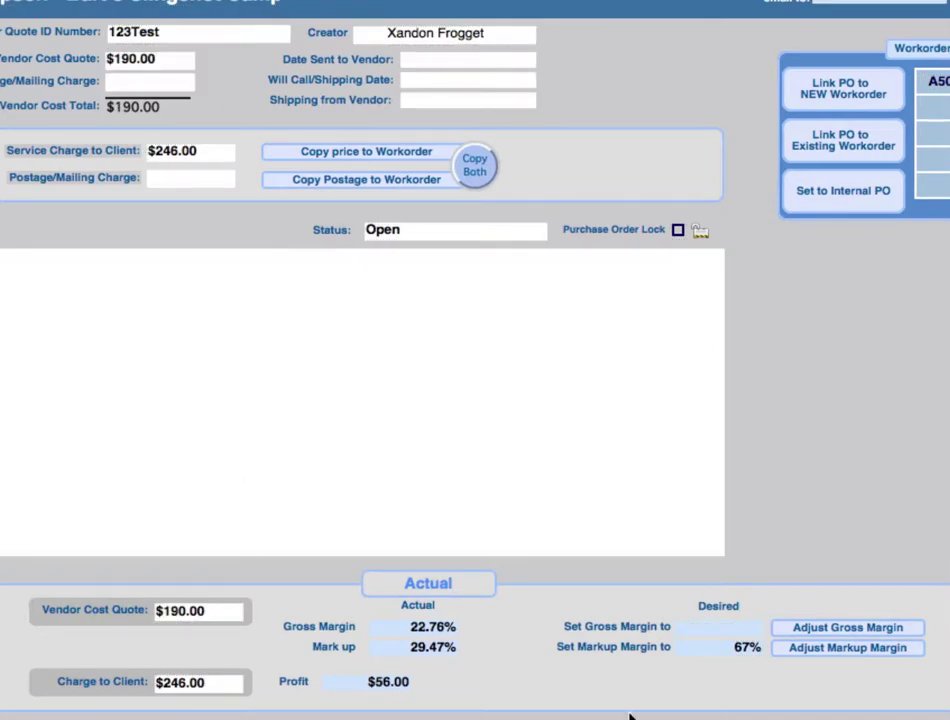
Step: Set the desired markup margin to 23% and adjust the purchase order's client charge to it
click(725, 650)
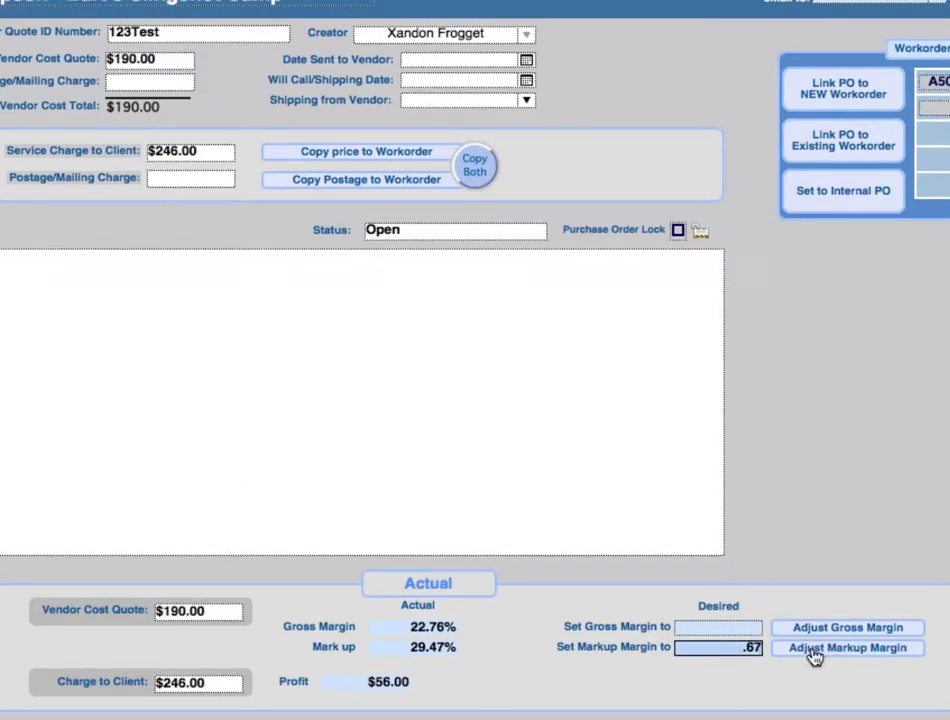
text(.23)
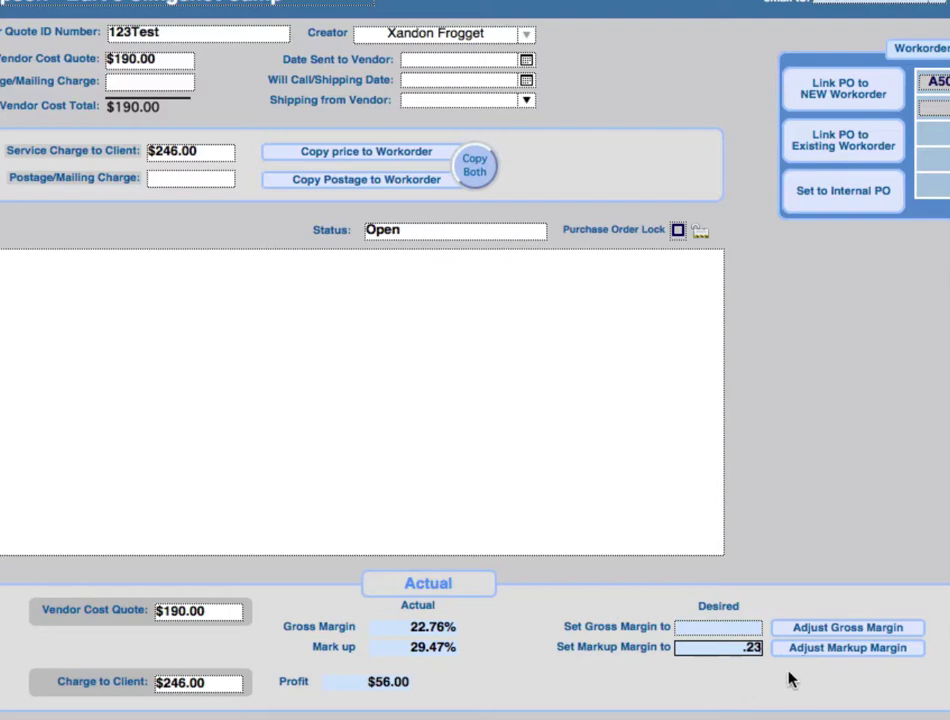
click(808, 652)
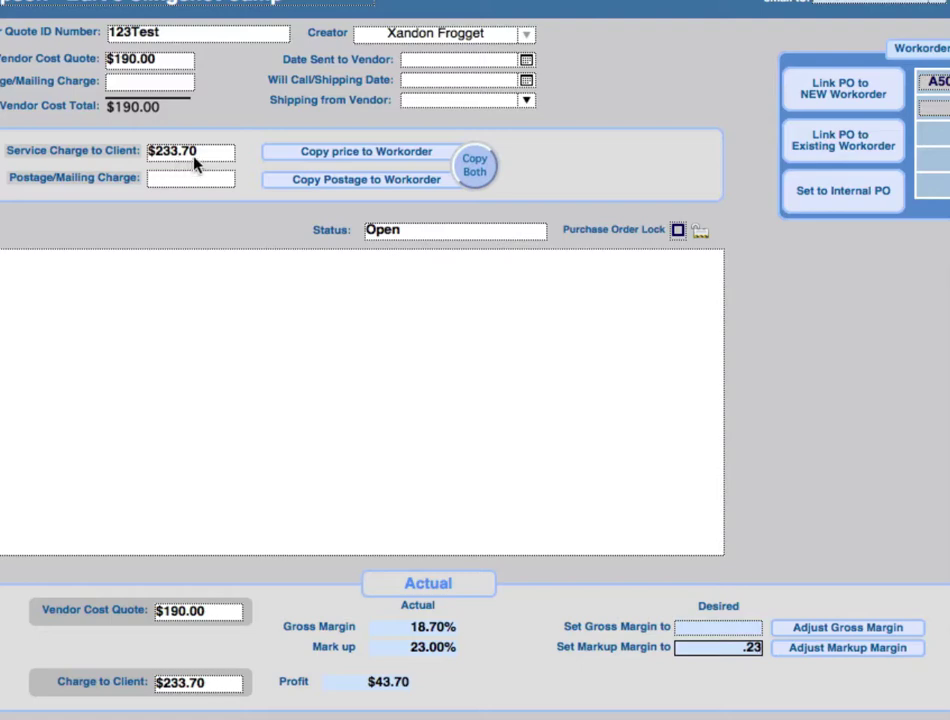
click(247, 158)
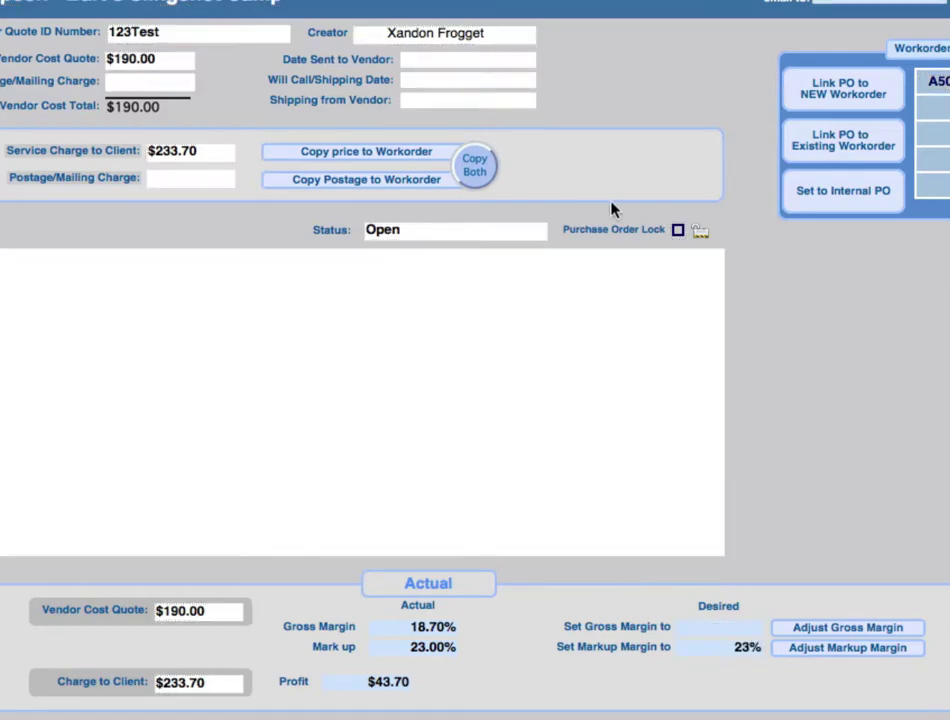
click(475, 165)
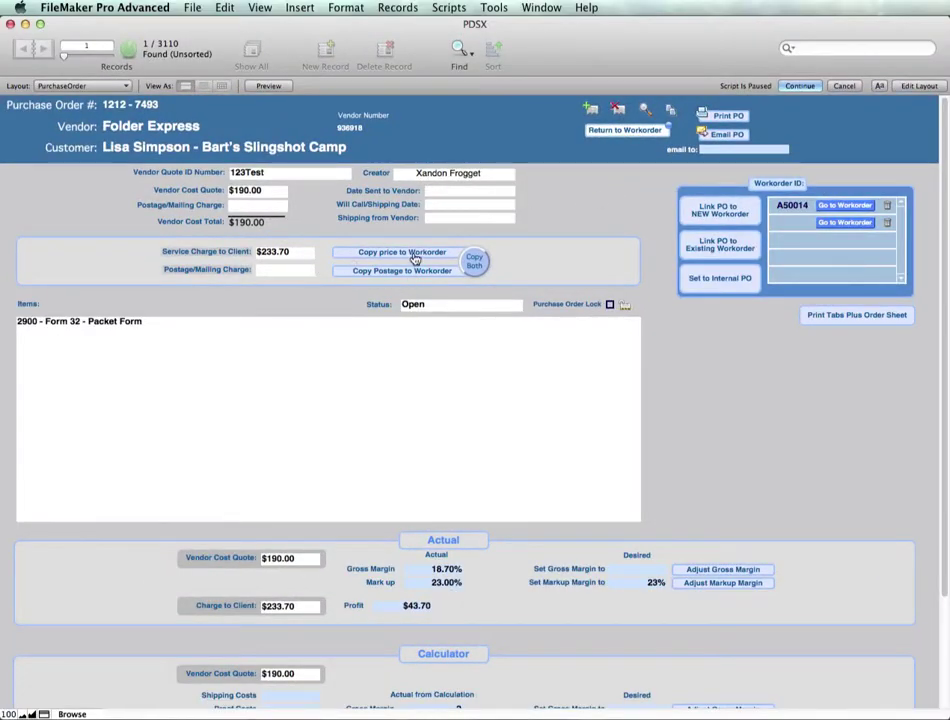
Step: Continue the paused script to the workorder and change the quantity to 2900 in the line item notes and printed job notes
click(810, 87)
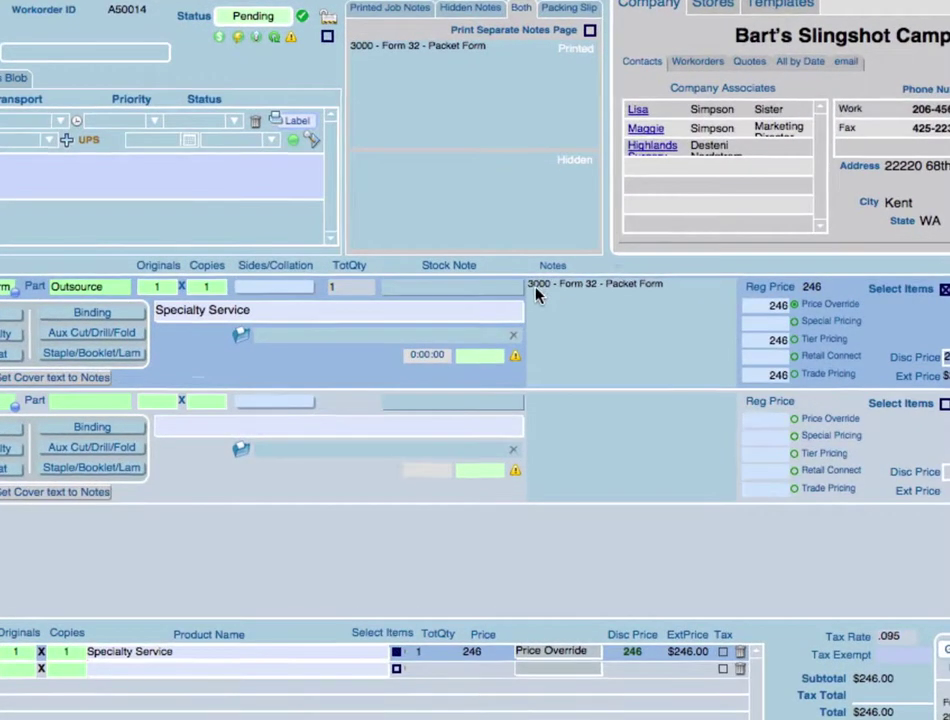
click(545, 291)
key(BackSpace)
key(BackSpace)
key(BackSpace)
key(BackSpace)
text(2900)
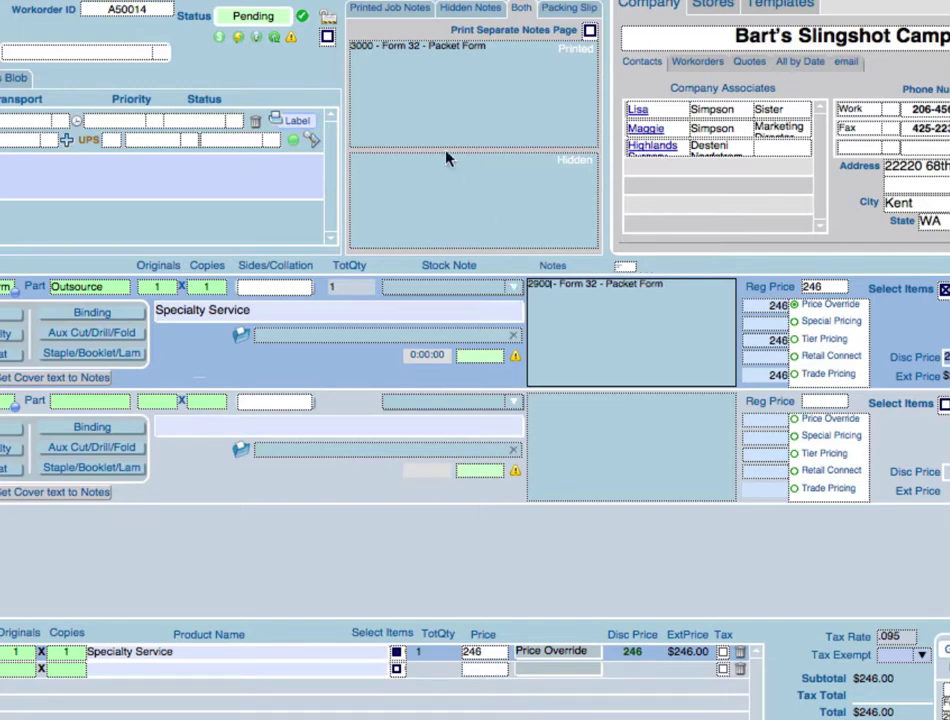
click(363, 48)
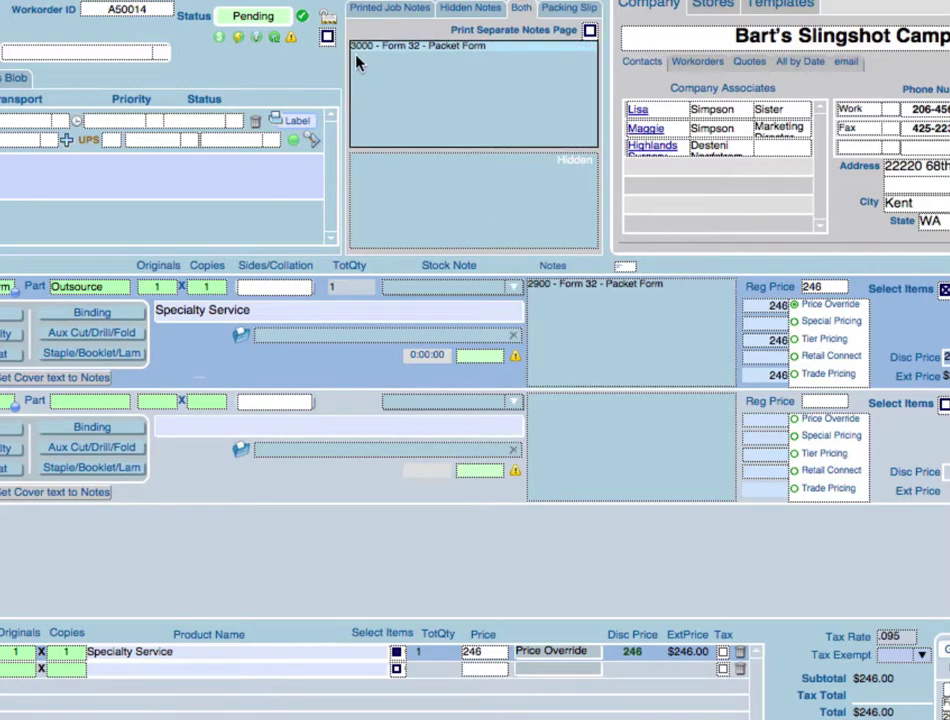
key(BackSpace)
key(BackSpace)
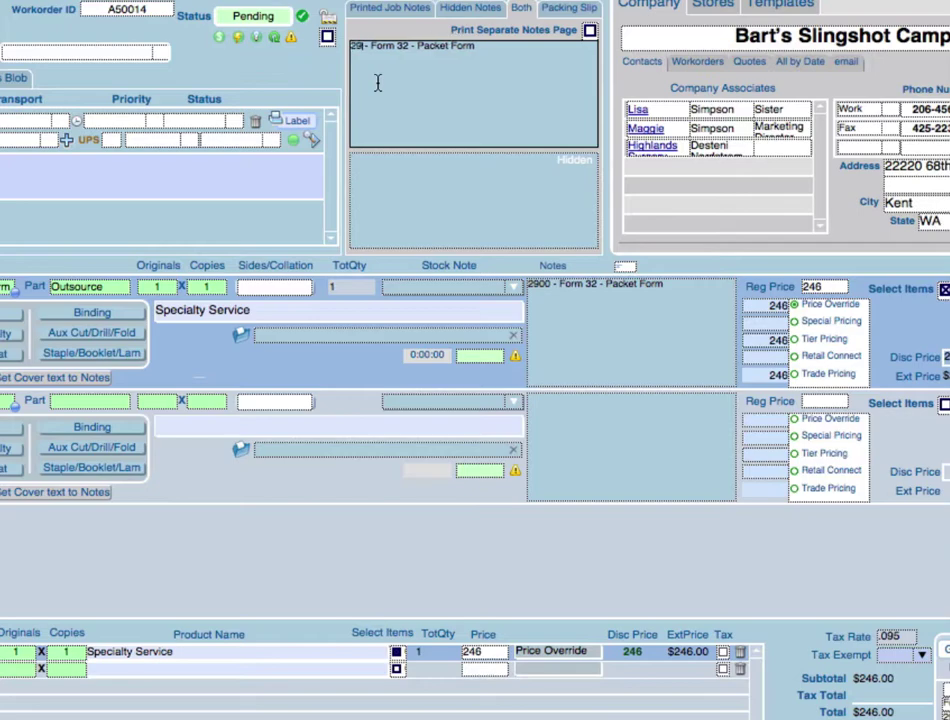
text(29)
Step: Set the Specialty Service line item's price override to 233.70
click(772, 305)
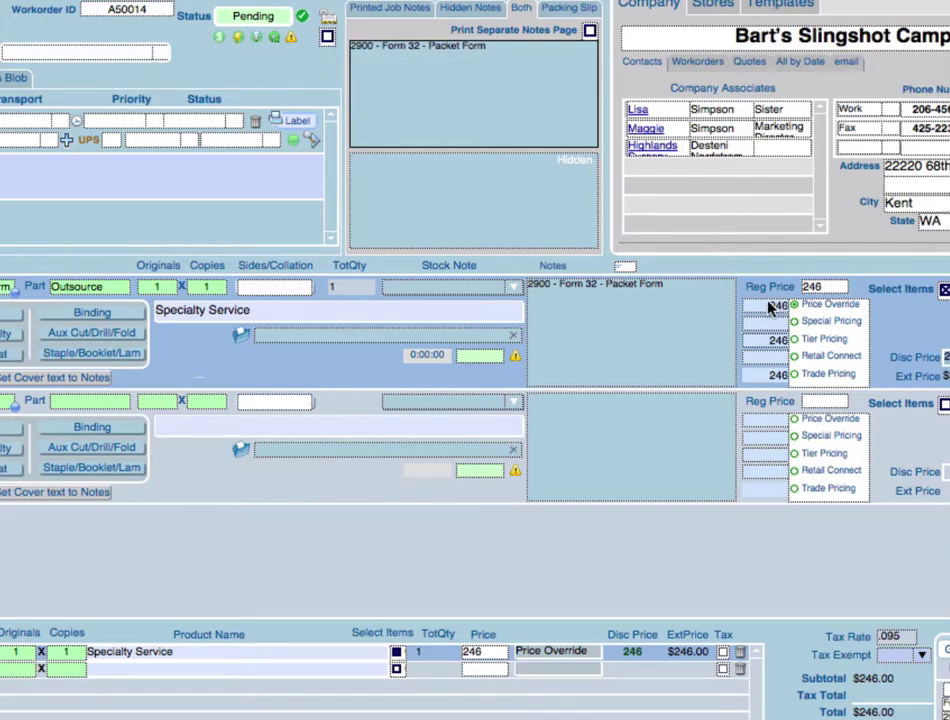
key(BackSpace)
key(BackSpace)
key(BackSpace)
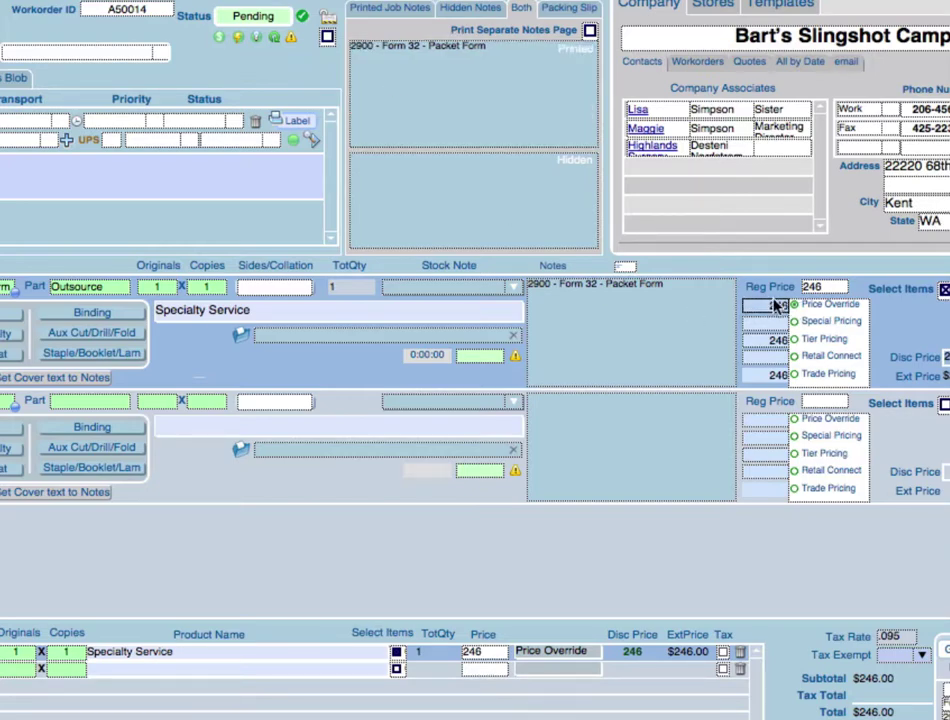
text(233.70)
click(385, 367)
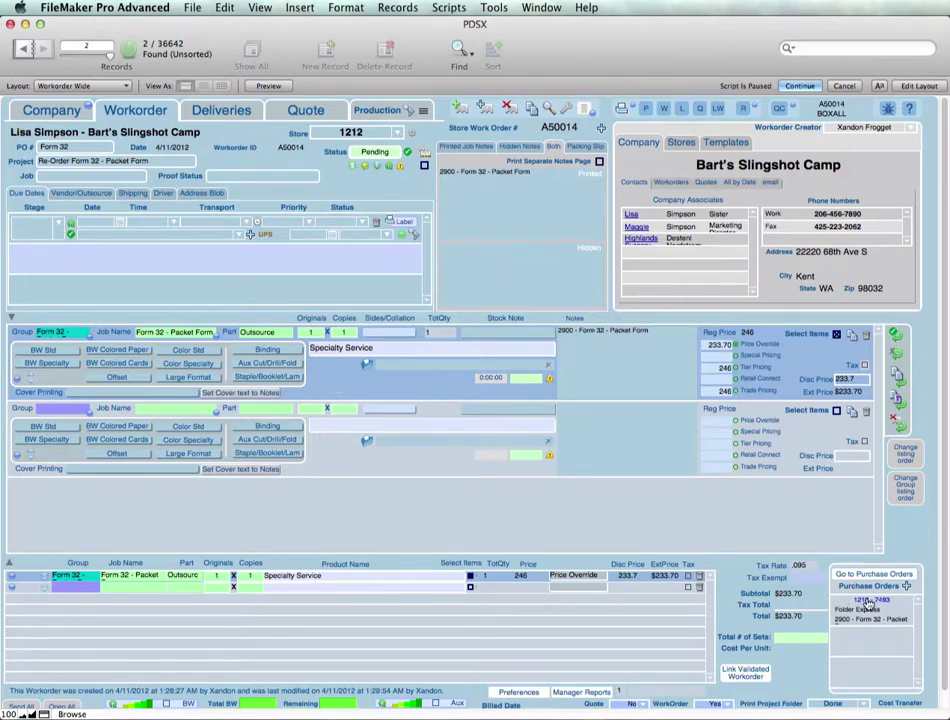
Step: Set the linked purchase order's sent and will call dates to 4/11/2012 and vendor shipping to Will Call, and return to the workorder
click(443, 244)
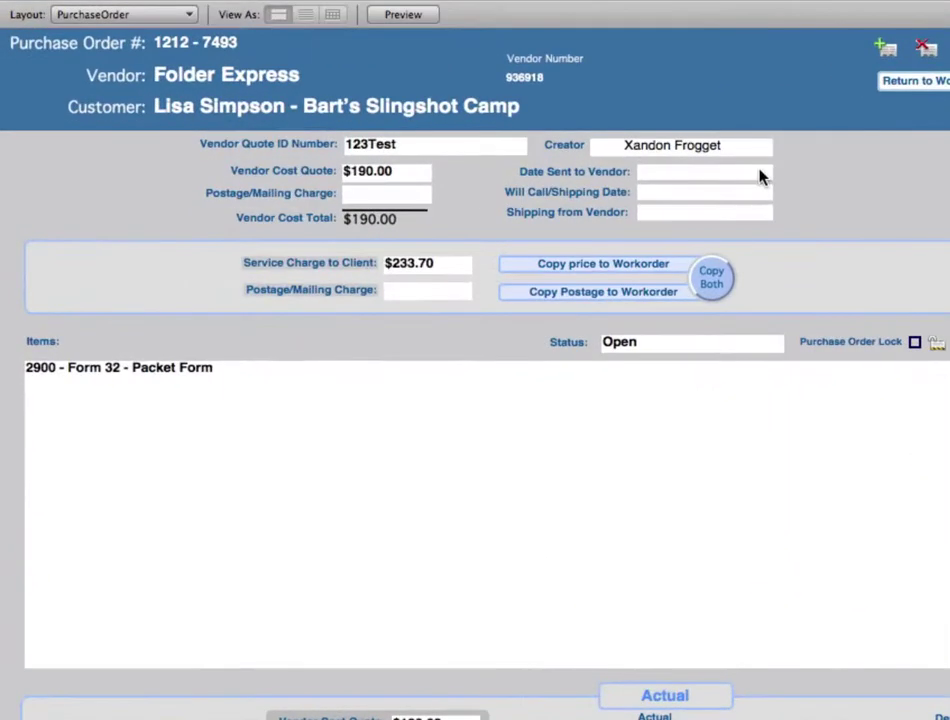
click(759, 174)
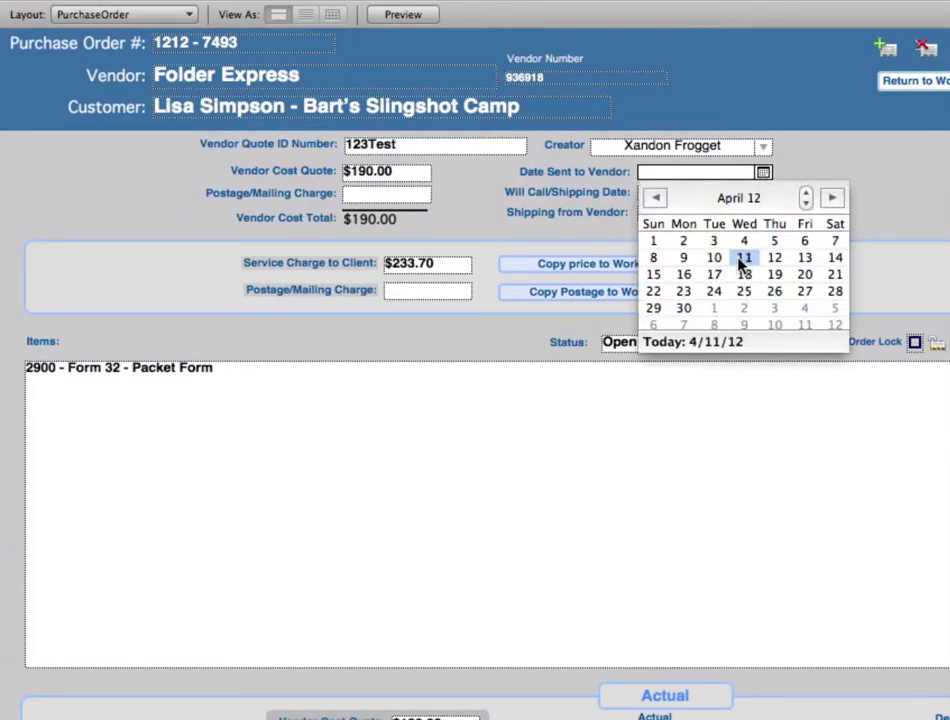
click(744, 258)
click(764, 193)
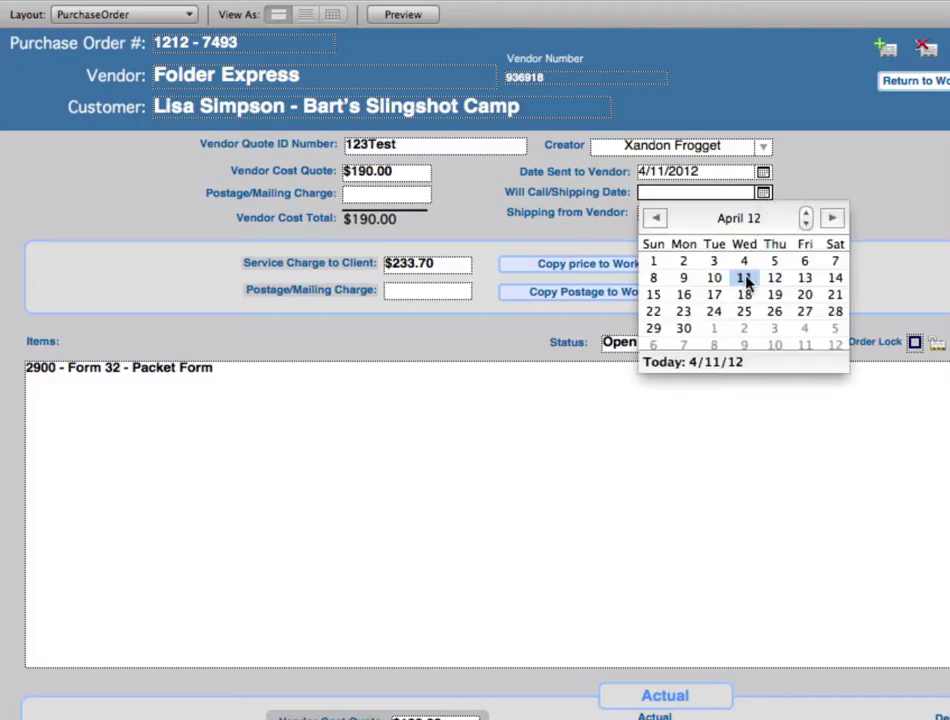
click(746, 277)
click(763, 212)
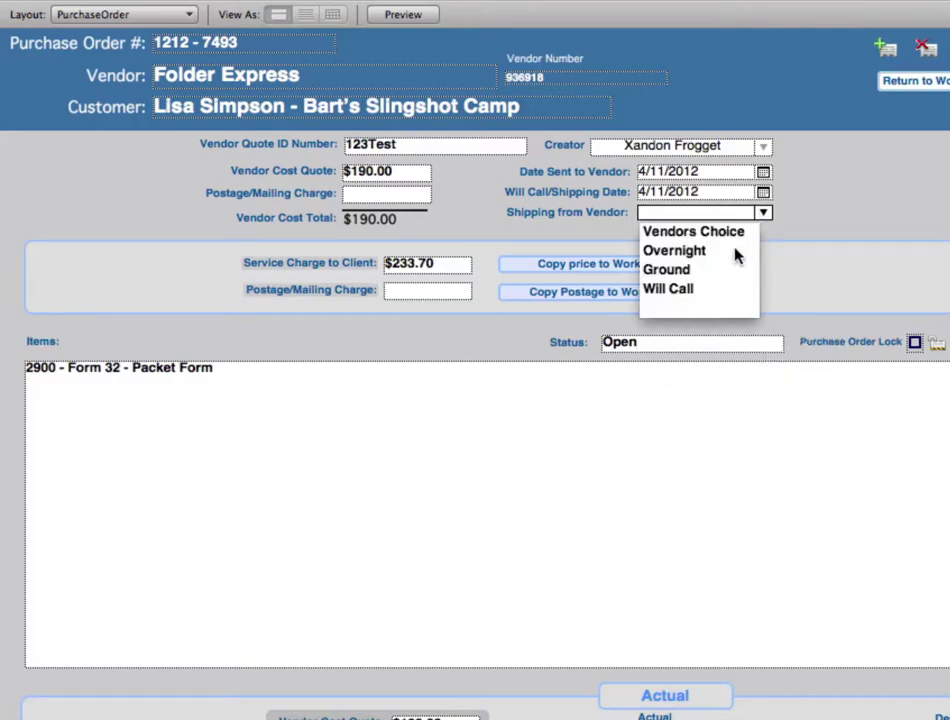
click(670, 289)
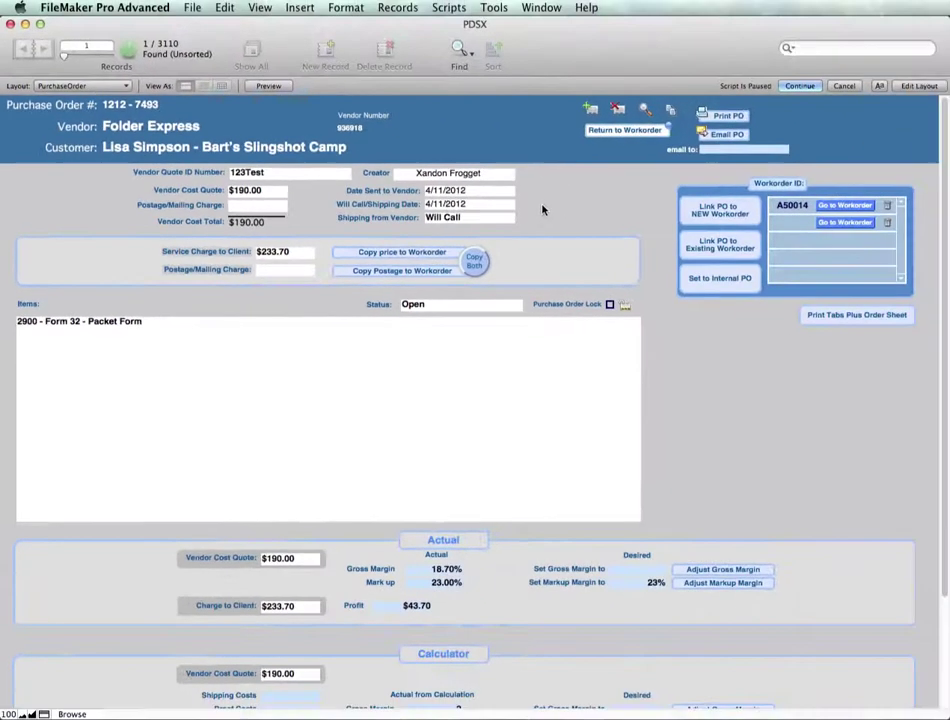
click(628, 130)
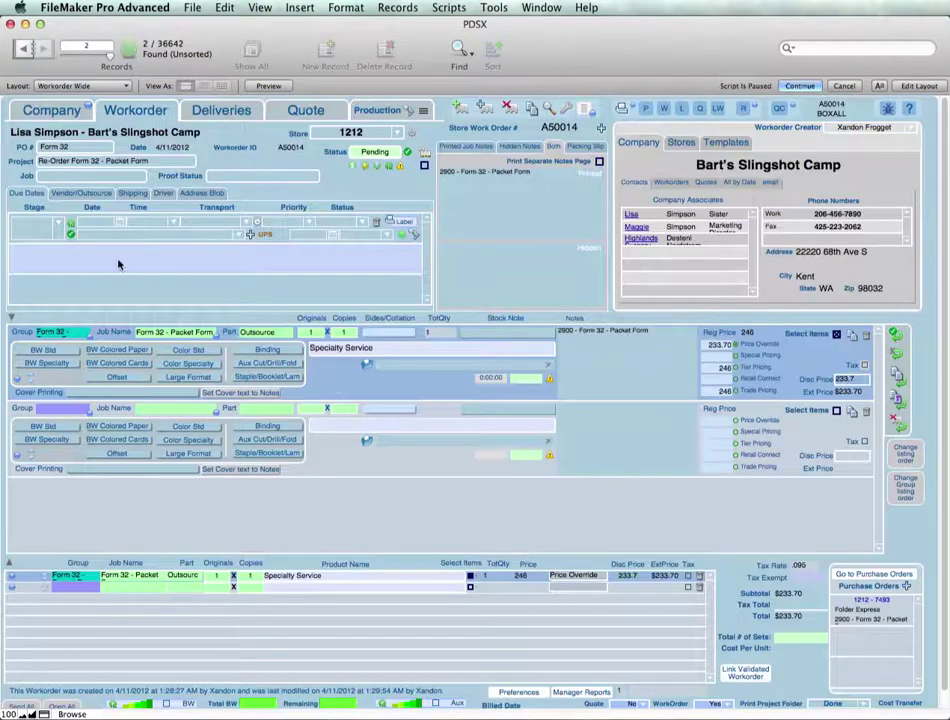
Step: Add an Outsource Pickup stage to the workorder due on 4/11/12 at 4:00 PM with PDS Delivery as transport
click(57, 226)
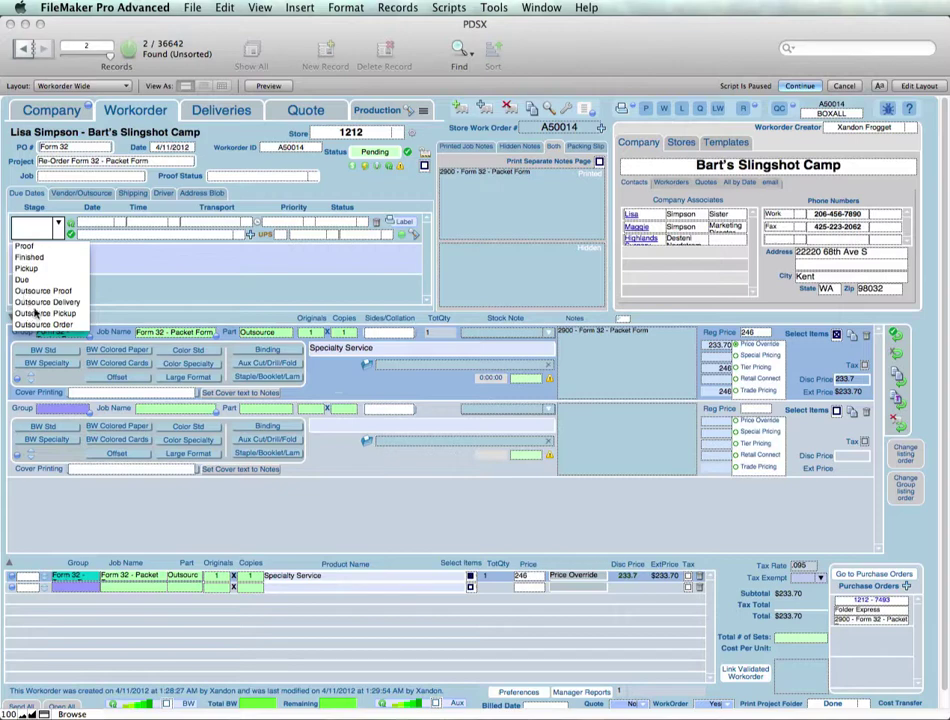
click(35, 316)
click(113, 220)
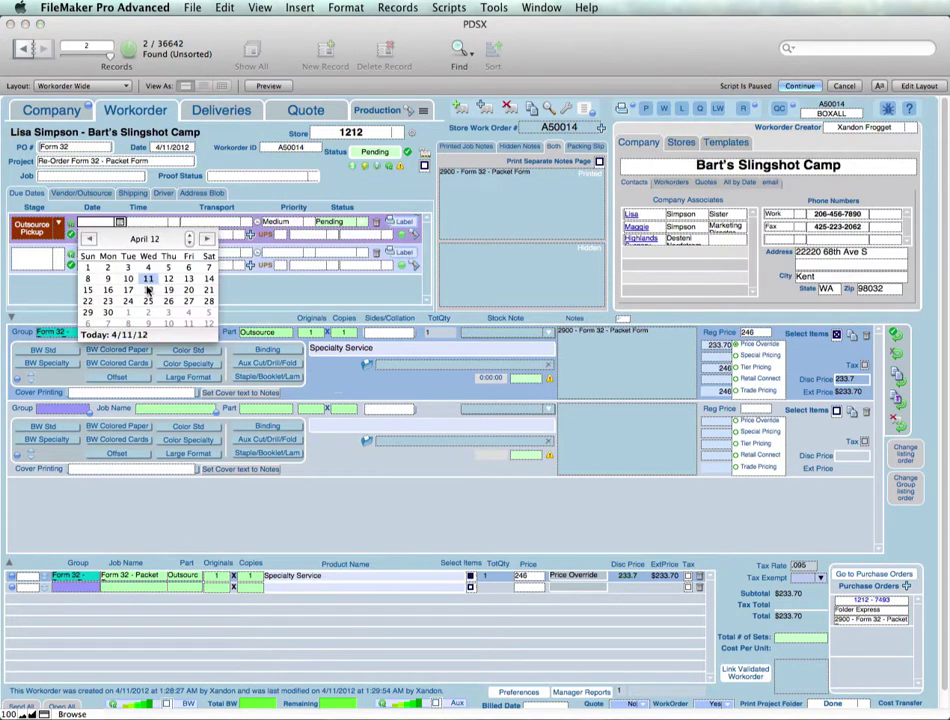
click(147, 279)
key(Tab)
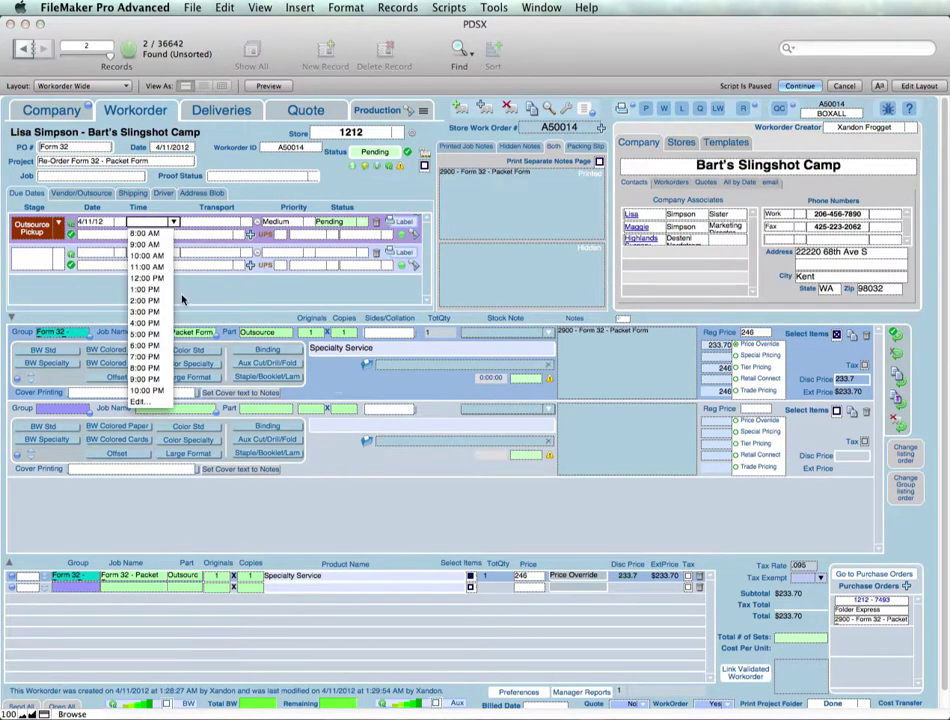
click(146, 323)
key(Tab)
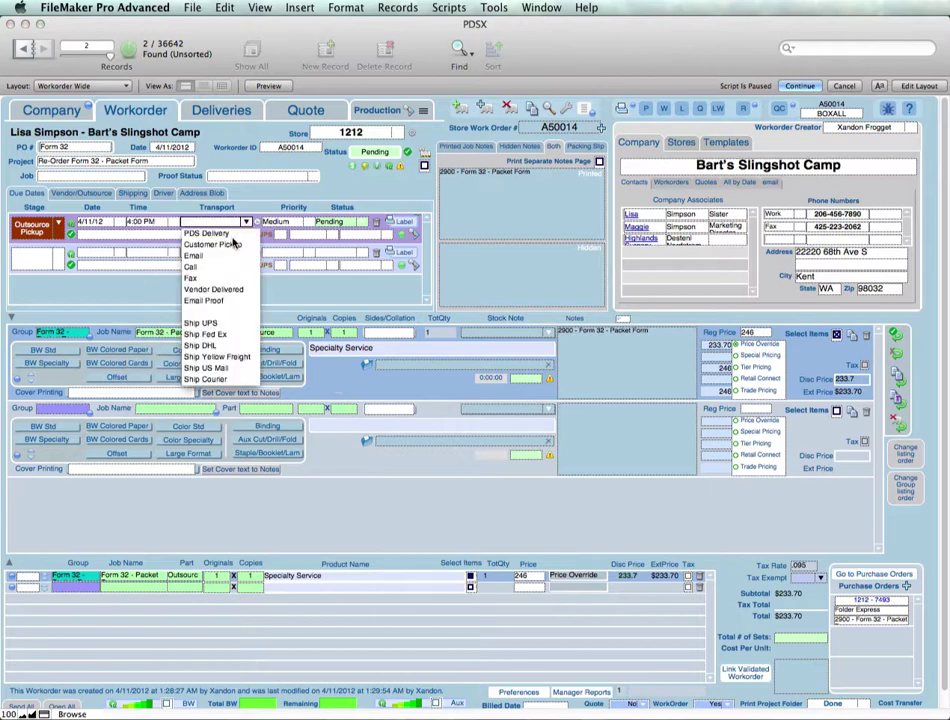
click(207, 233)
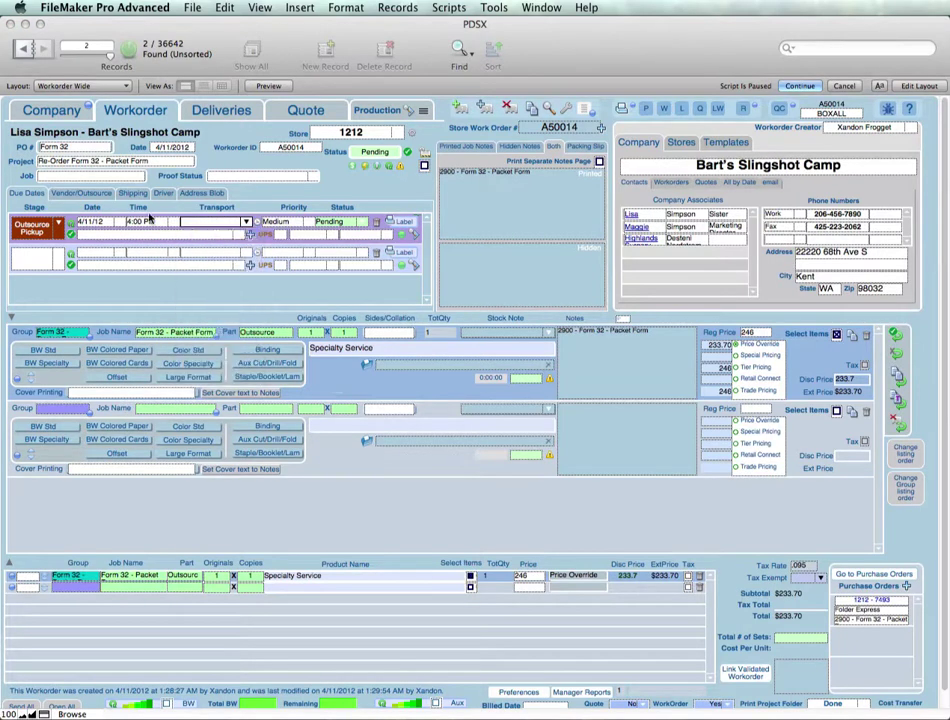
Step: Assign Folder Express as the vendor for the Outsource Pickup stage
click(237, 234)
click(122, 286)
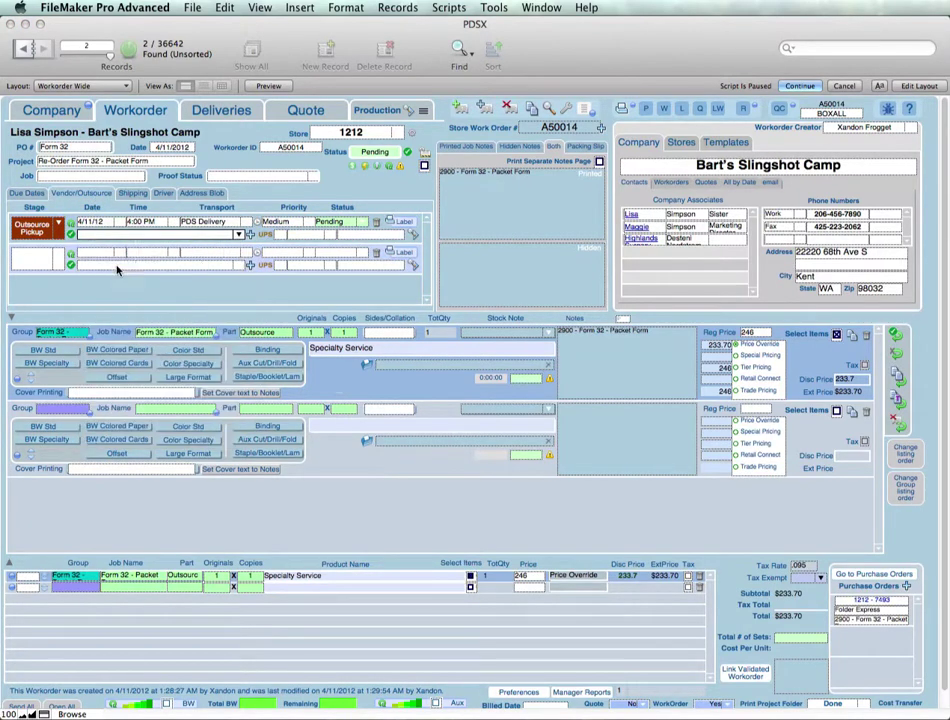
click(318, 197)
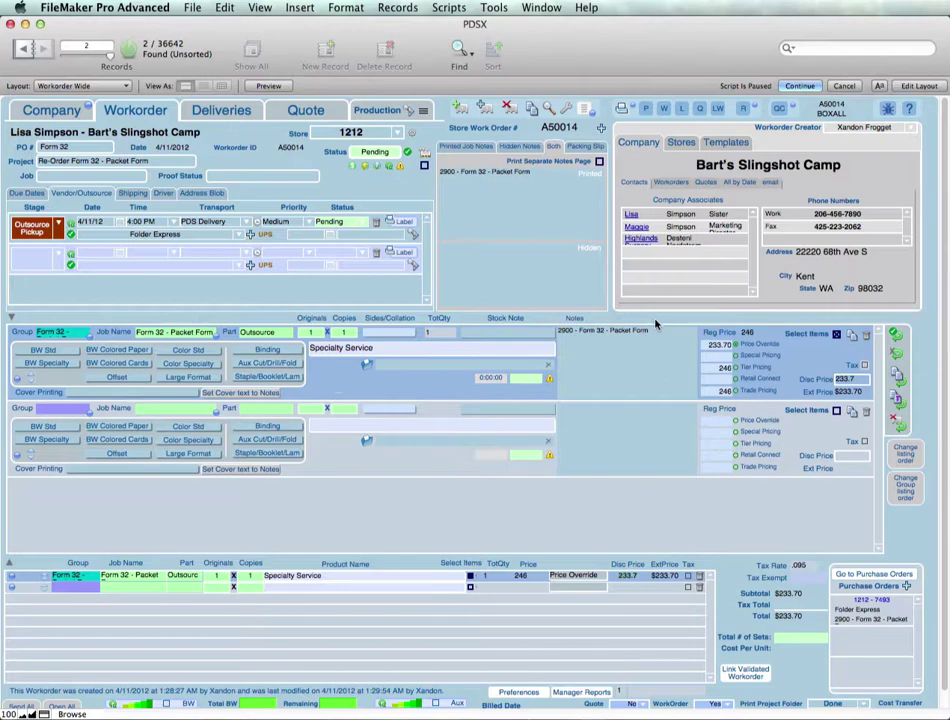
Step: Resume the paused script and set the expected date of the open 2,900 order in the inventory's order history to 4/11/12
click(797, 88)
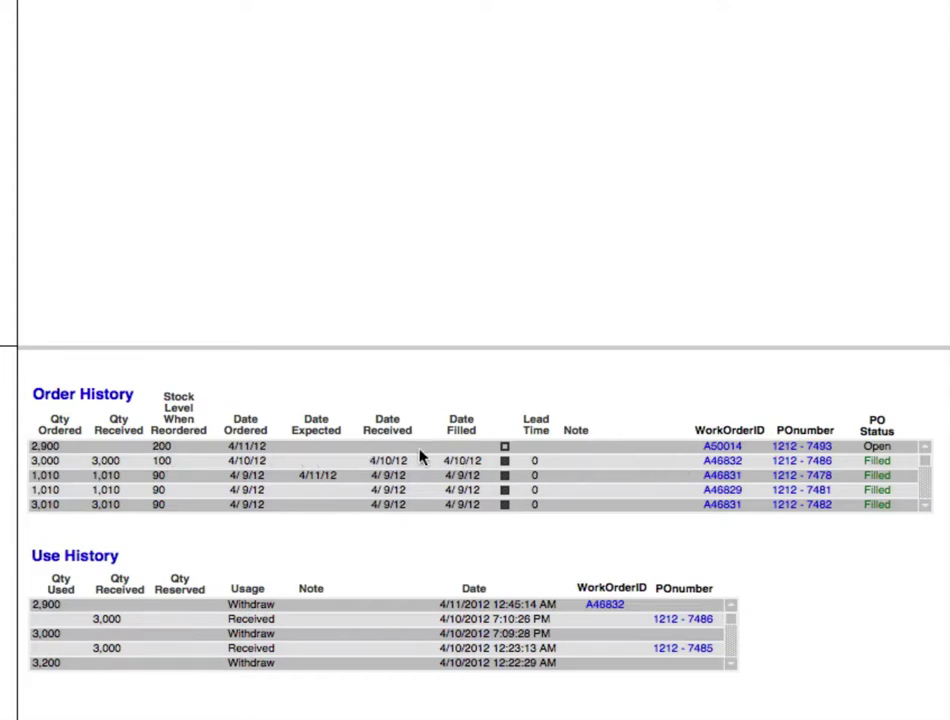
click(340, 449)
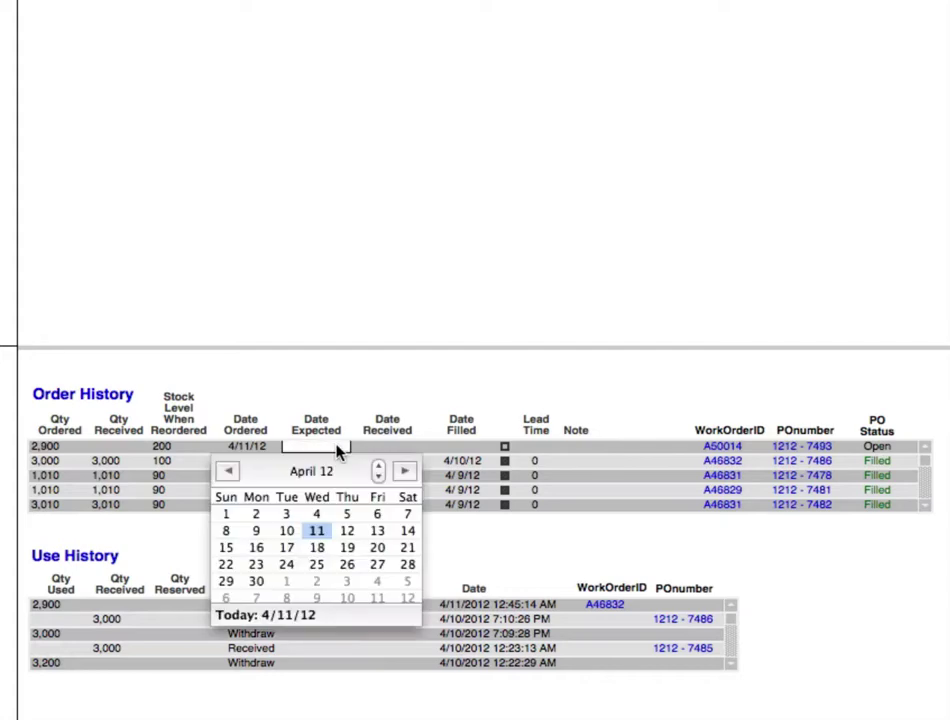
click(316, 531)
key(Tab)
click(452, 391)
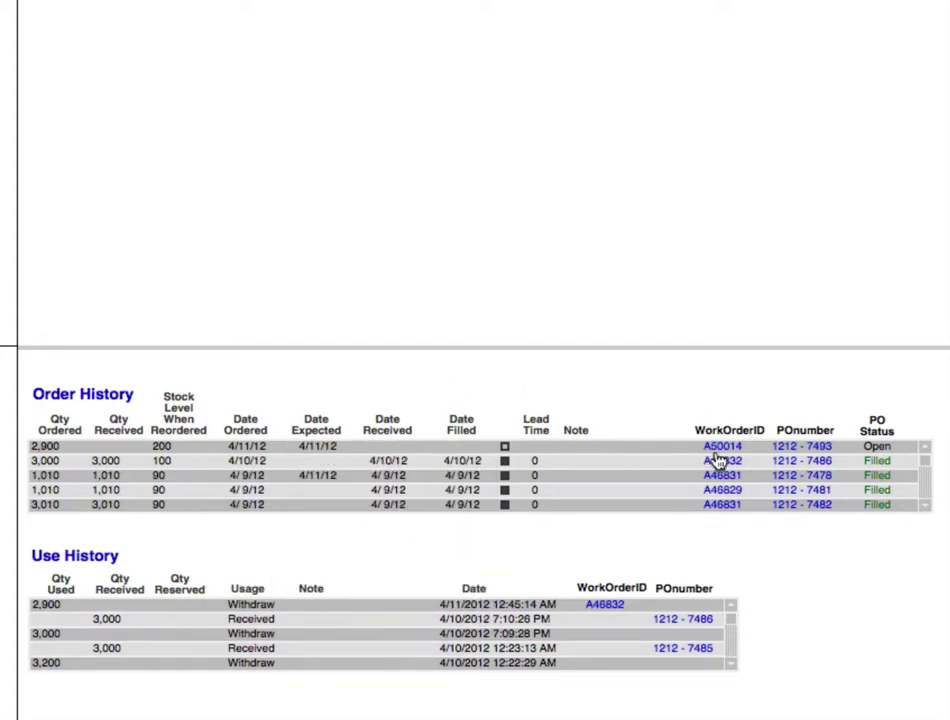
Step: Record a partial receipt of 500 dated 4/10/2012 for the open 2,900 order in the Form 32 order history
scroll(831, 470, up, 2)
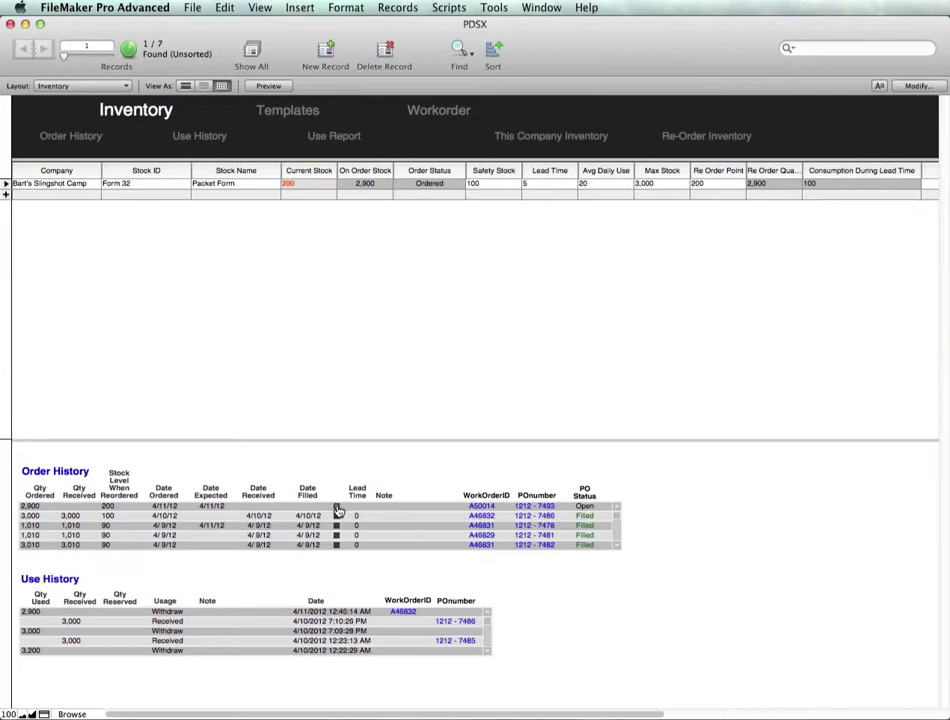
click(337, 507)
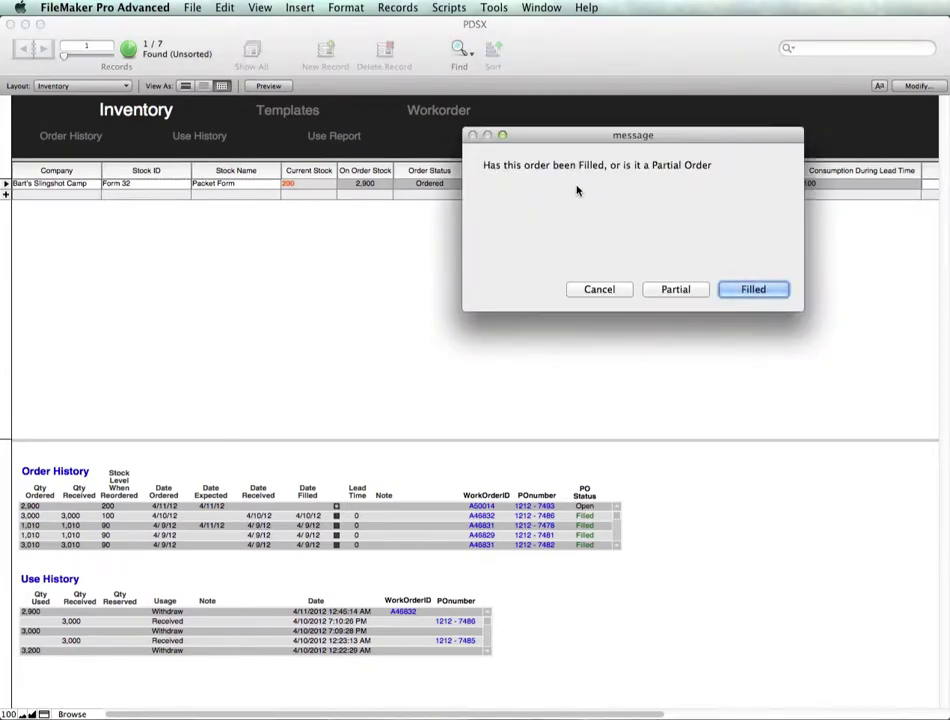
click(674, 290)
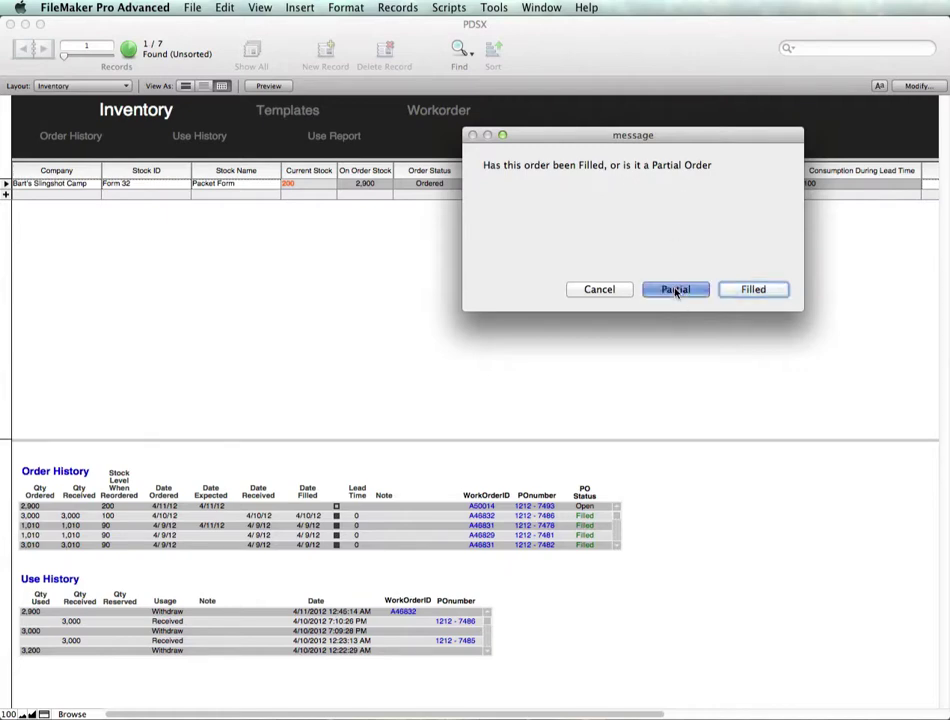
text(500)
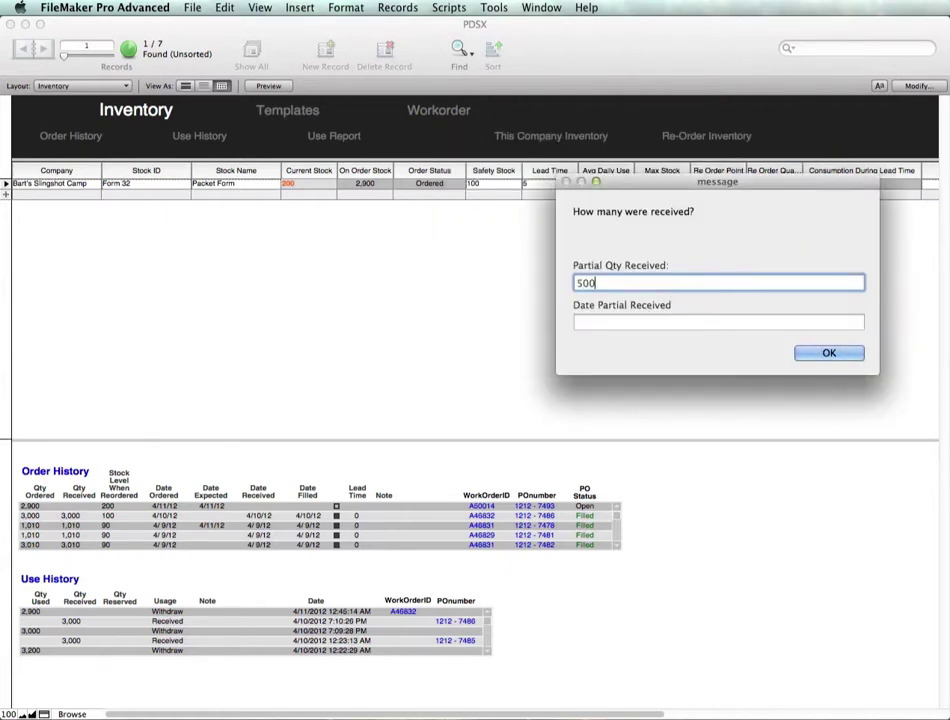
key(Tab)
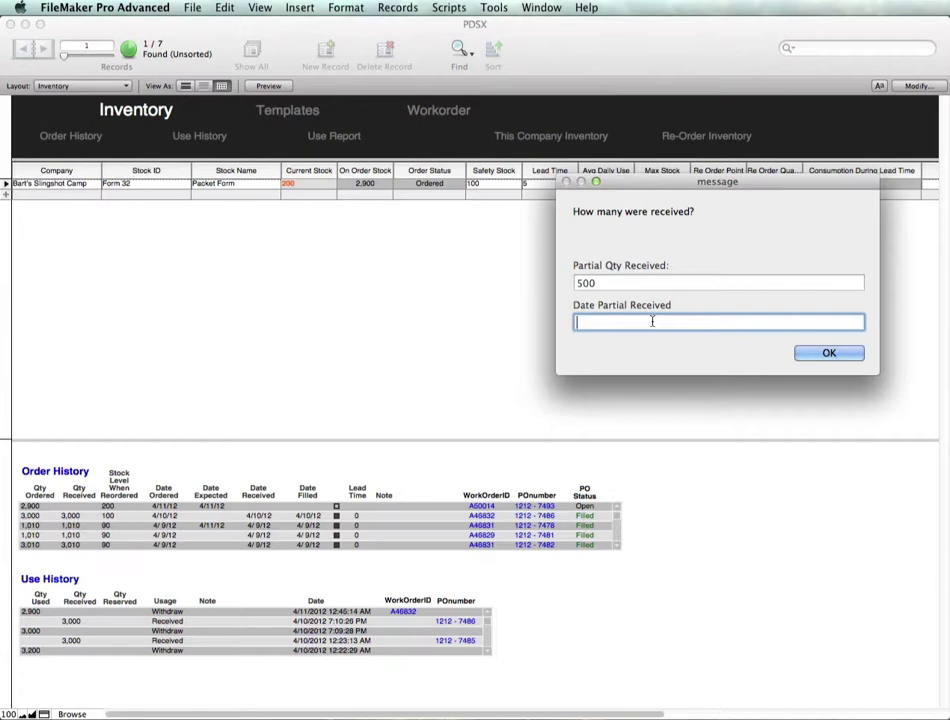
text(4/10/2012)
click(814, 354)
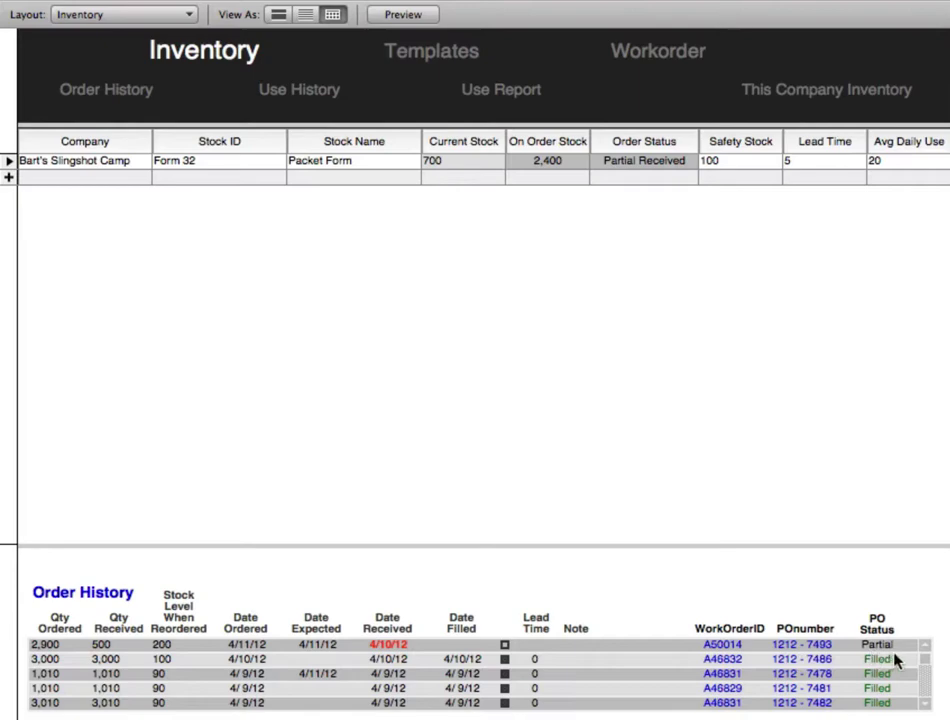
Step: Check the status on the purchase order linked to the 2,900 order and return to the Inventory layout
click(815, 646)
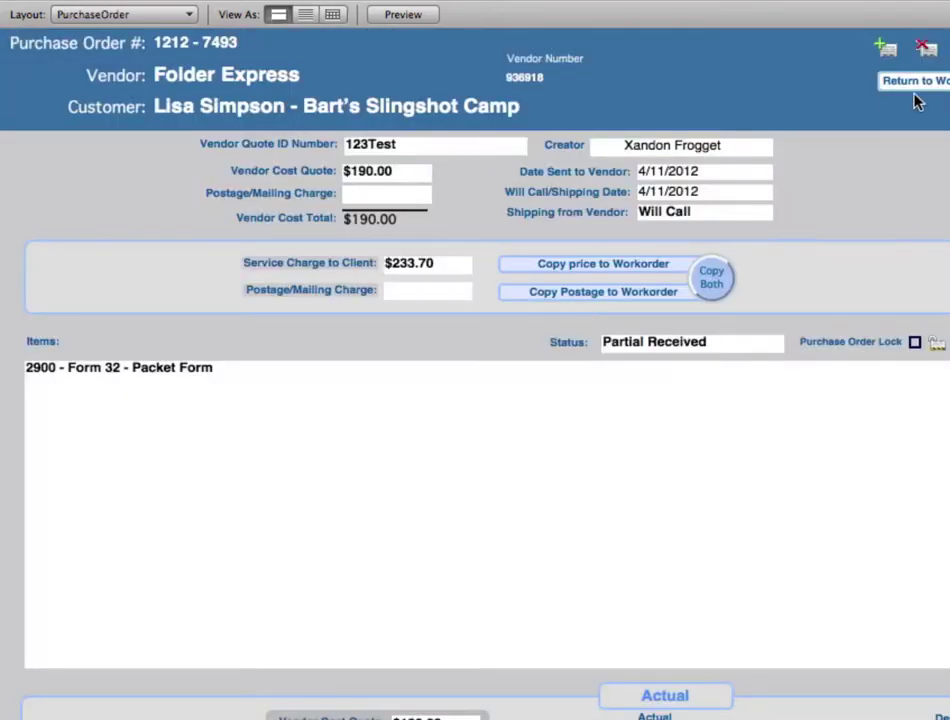
click(187, 13)
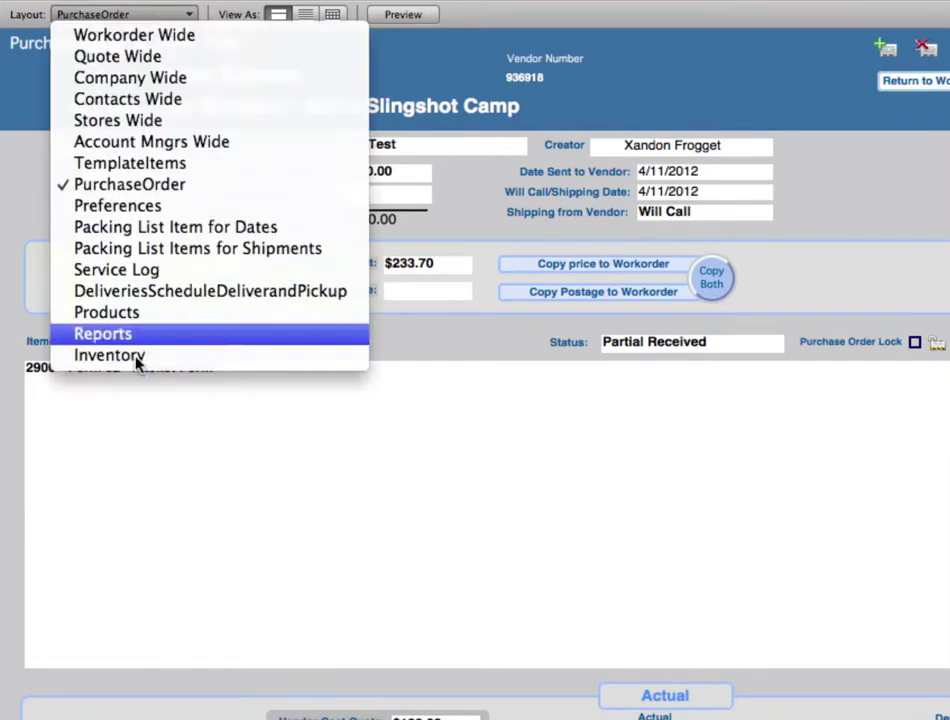
click(136, 358)
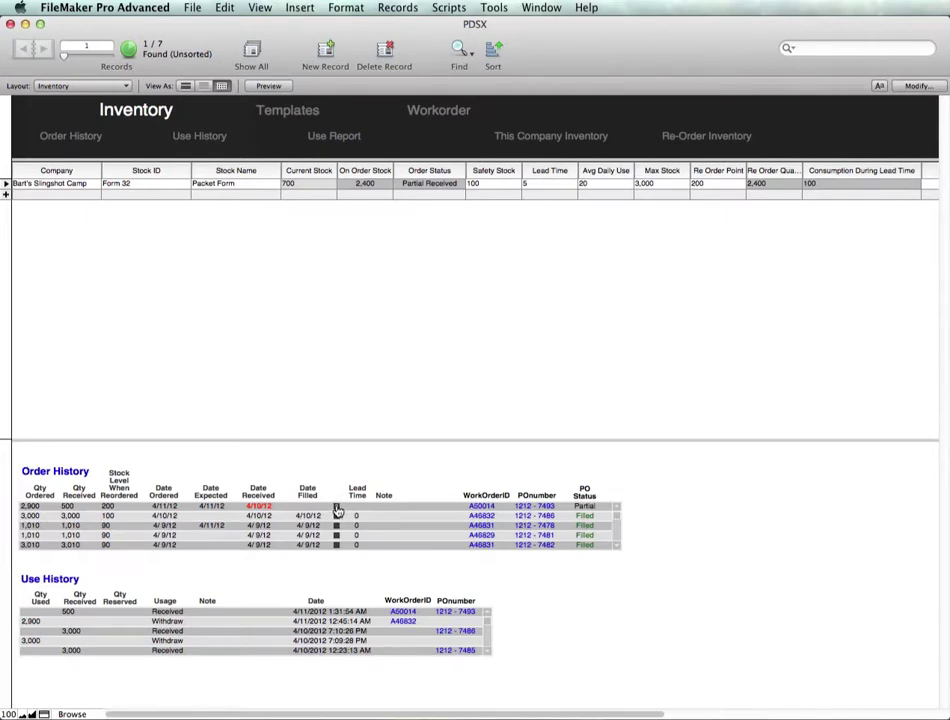
Step: Mark the partially received 2,900 order as filled and show all inventory records
click(337, 507)
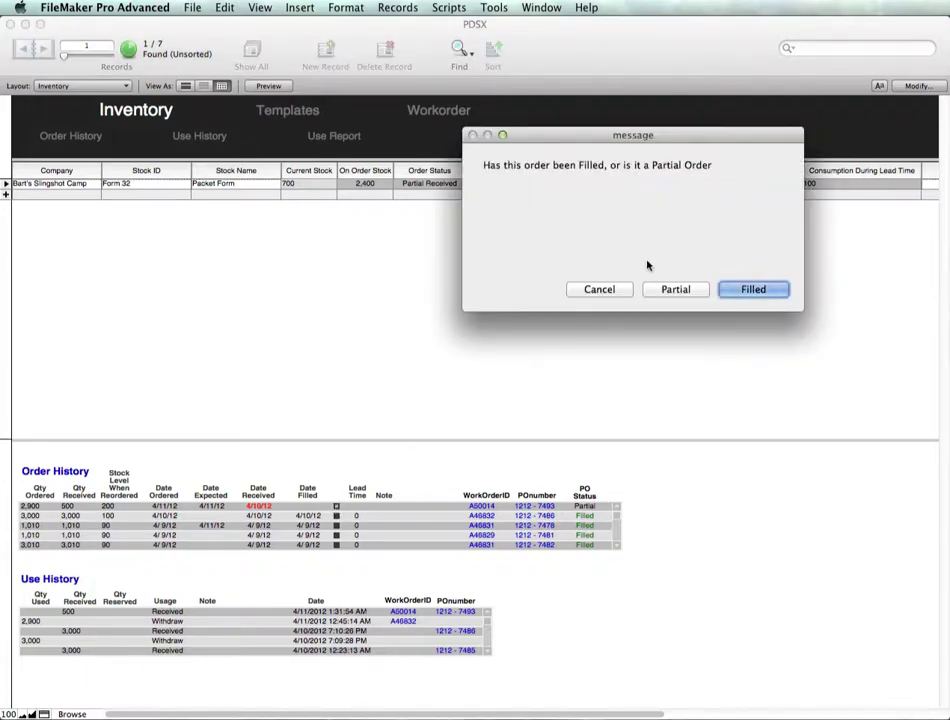
click(754, 289)
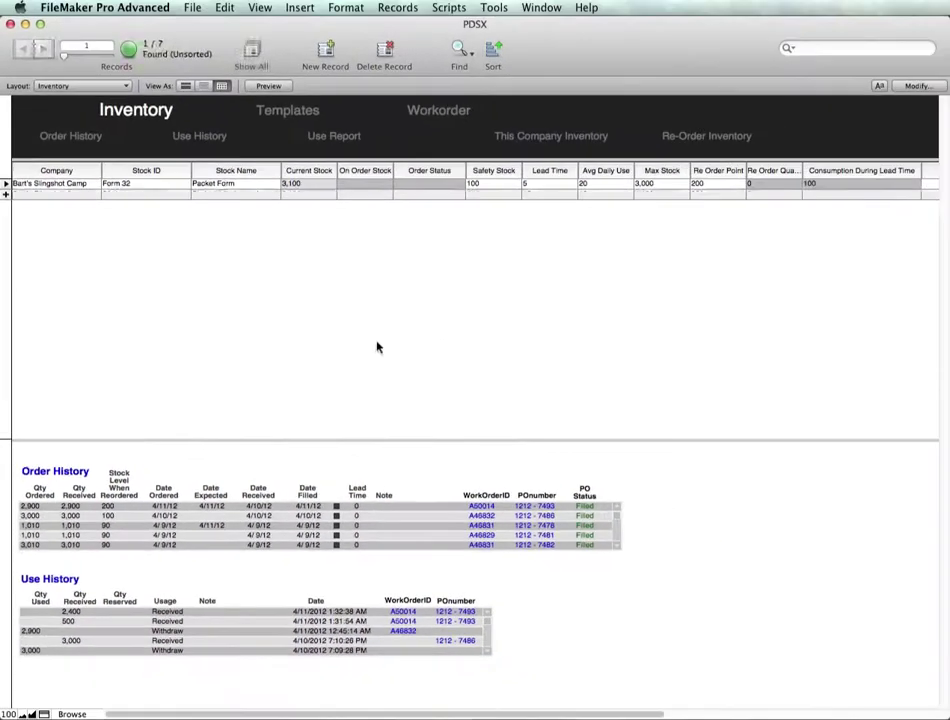
key(super+j)
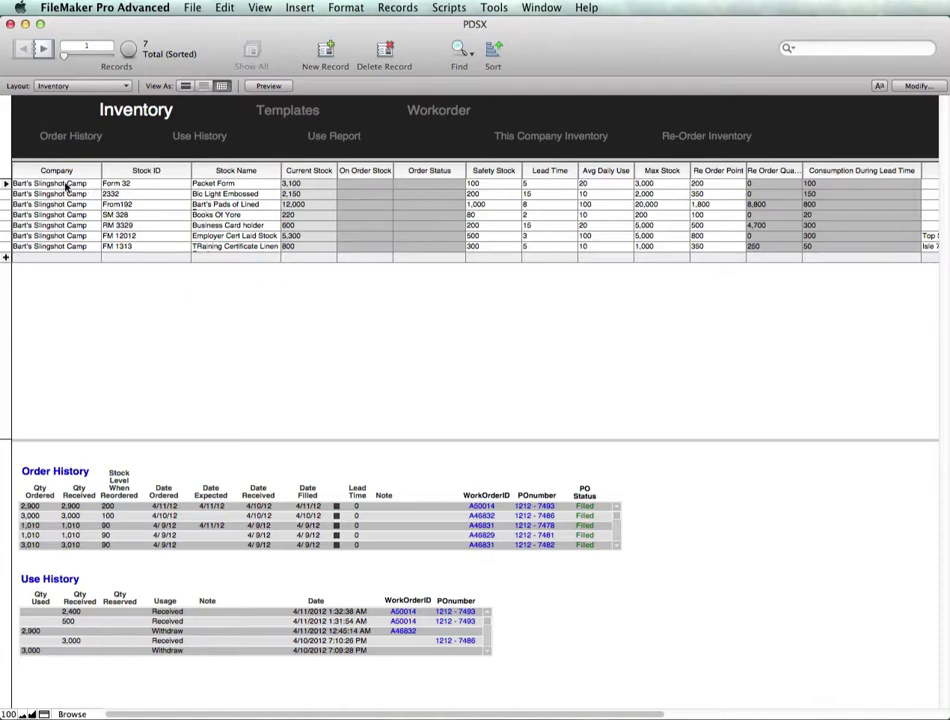
Step: Review the full order history and use history of the Form 32 Packet Form stock, returning to Inventory
click(58, 472)
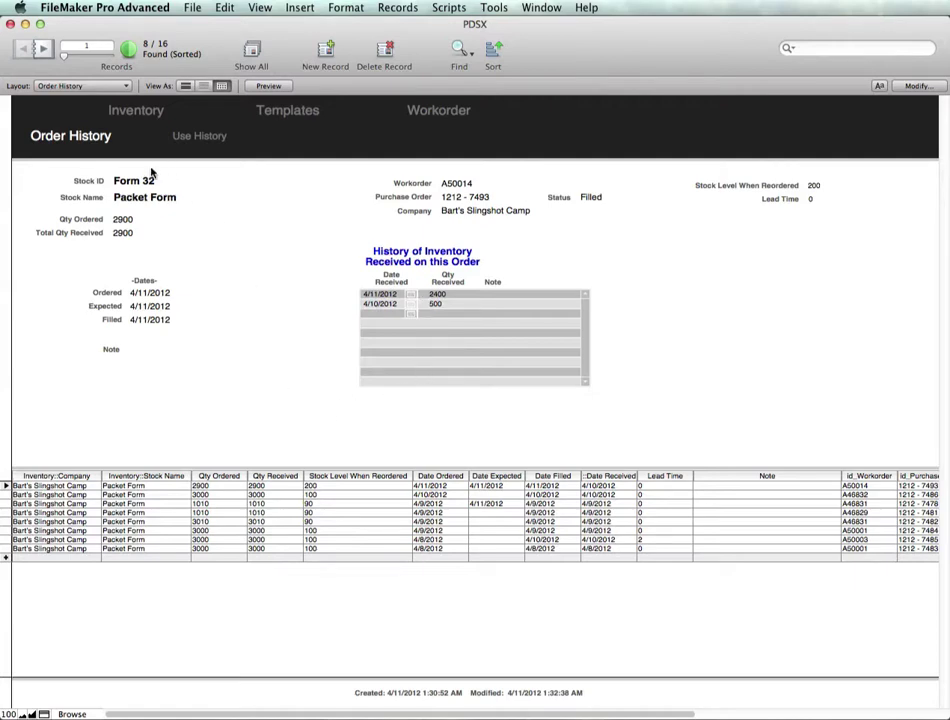
click(126, 113)
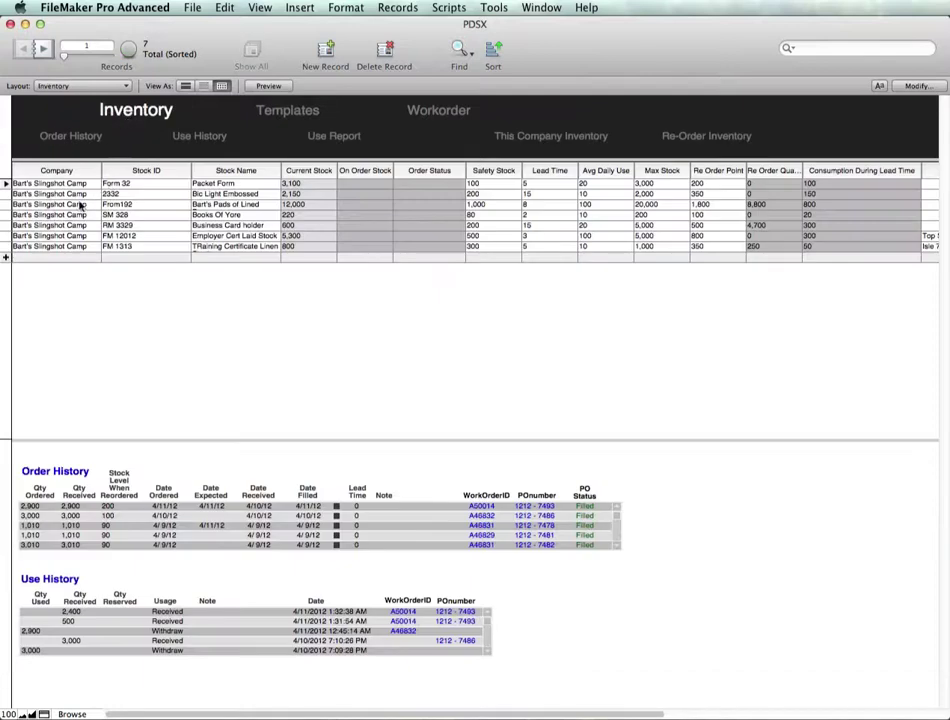
click(58, 583)
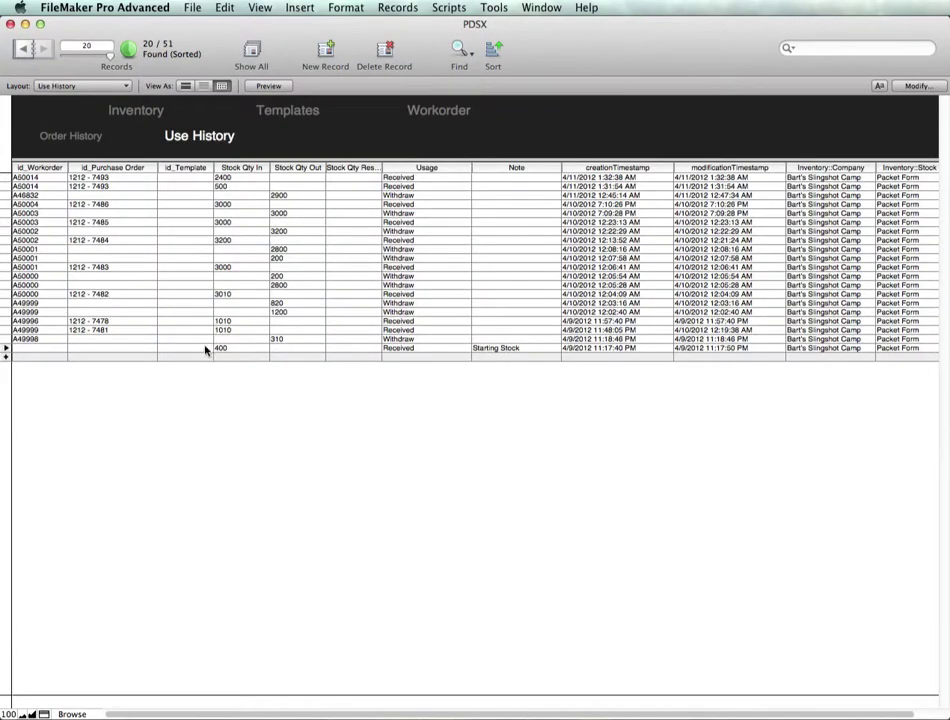
click(134, 110)
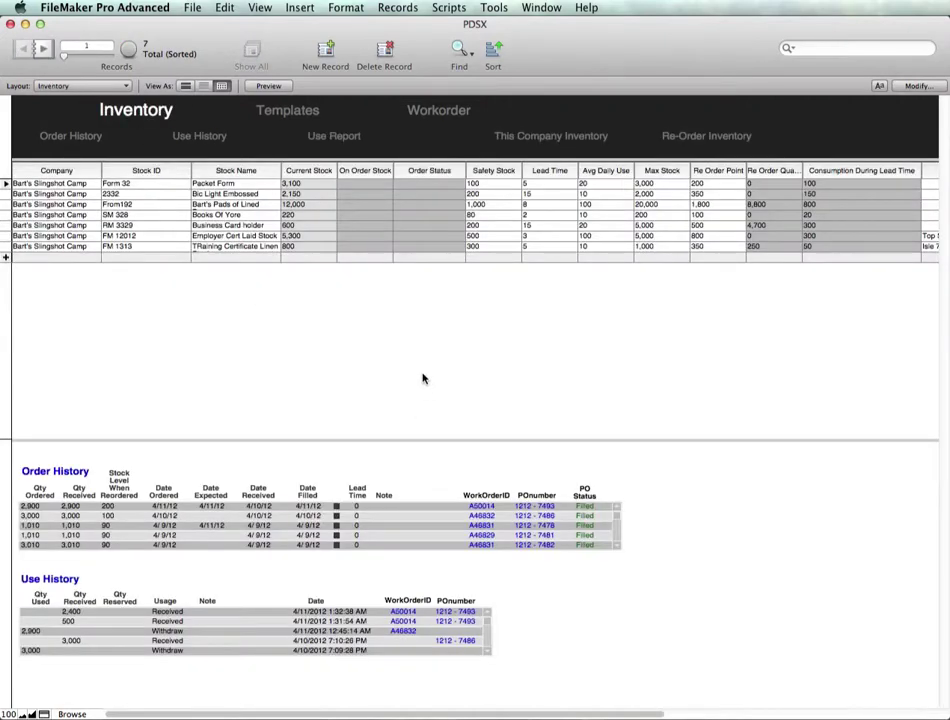
Step: Open the Inventory Use Report, look through its print preview down to the Form 32 section, and exit the preview
click(338, 138)
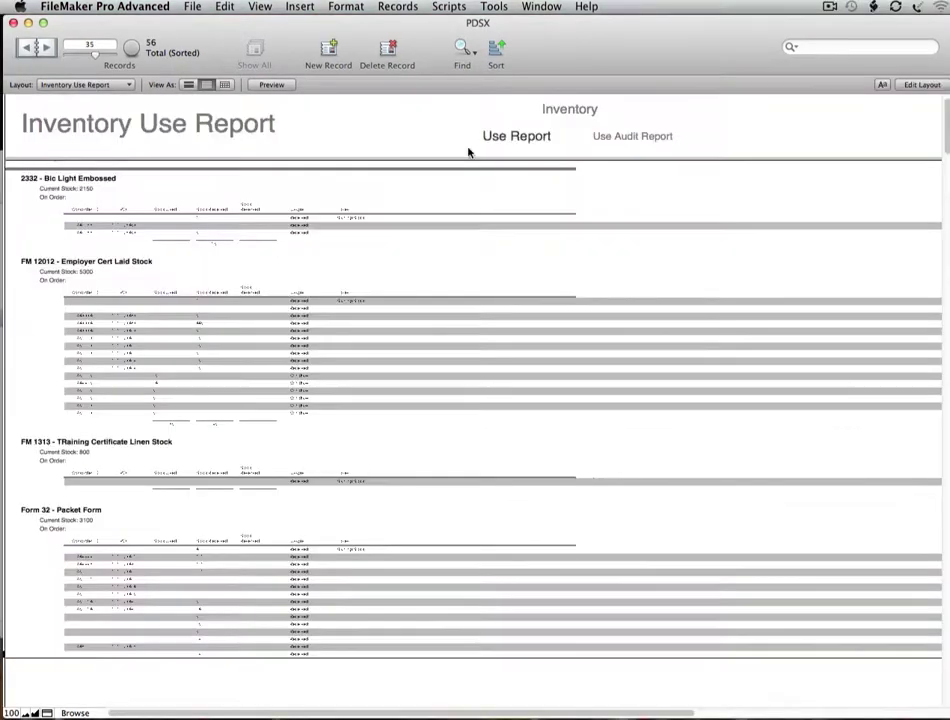
click(271, 85)
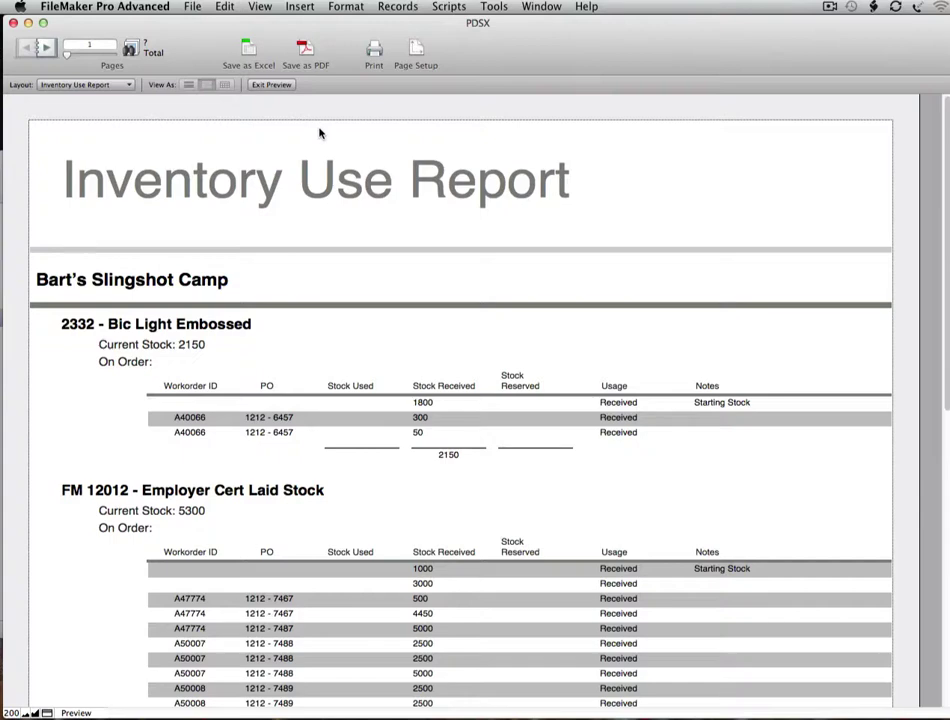
scroll(320, 133, down, 3)
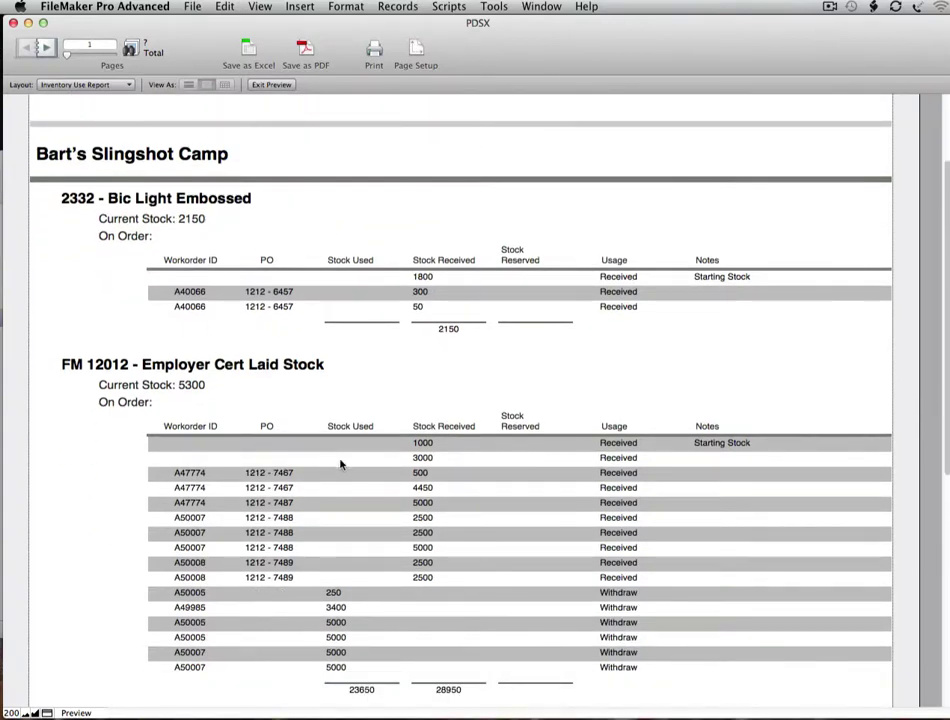
scroll(358, 475, down, 3)
scroll(358, 475, down, 6)
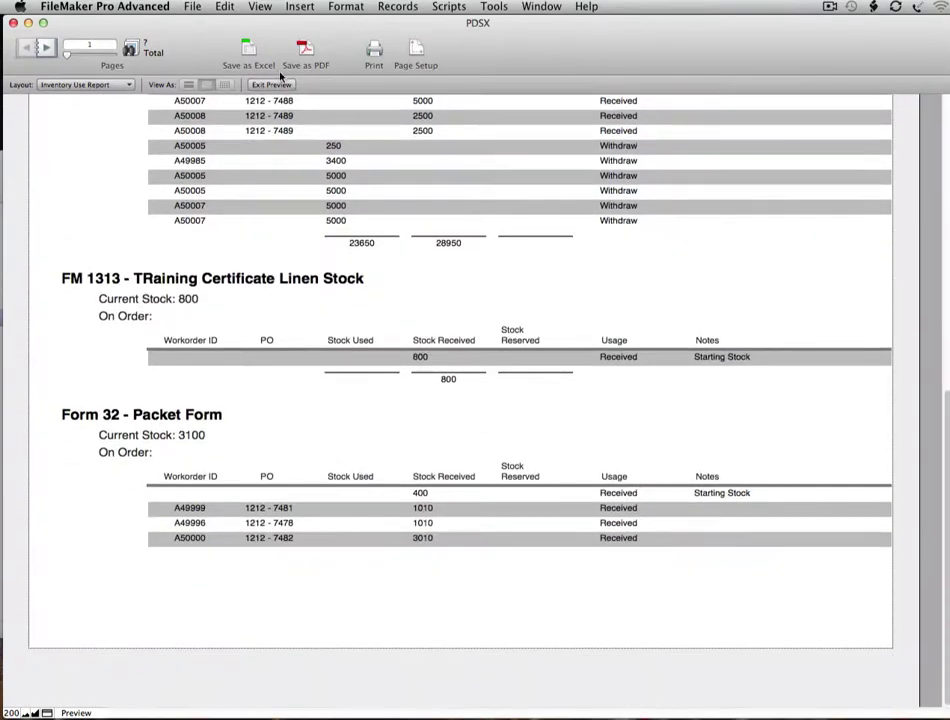
click(271, 84)
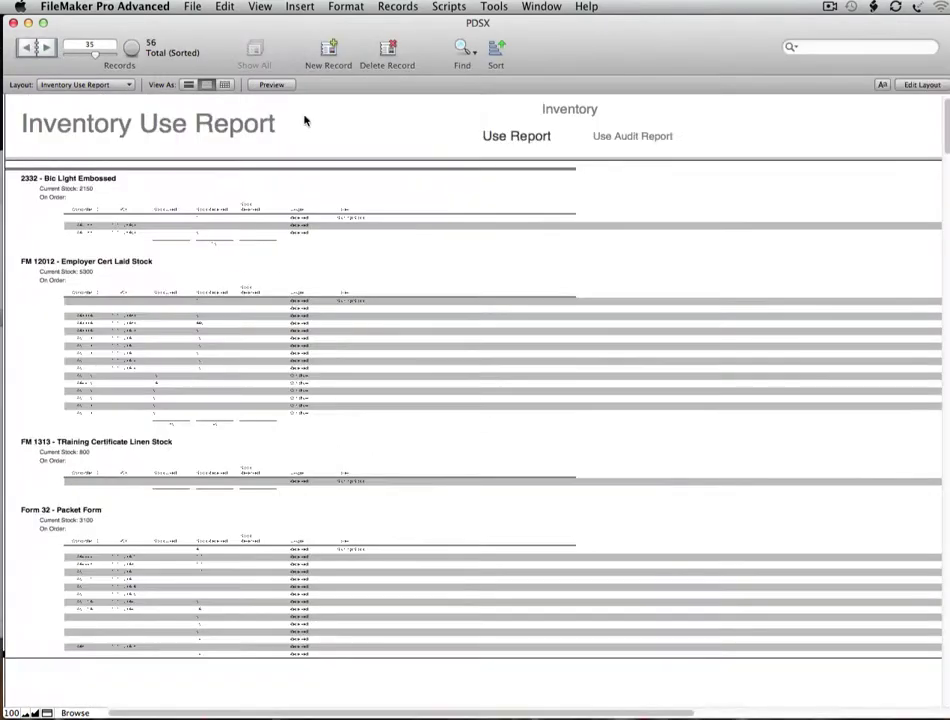
Step: Preview the Physical Inventory Count from the Use Audit Report, exit the preview and return to Inventory
click(617, 142)
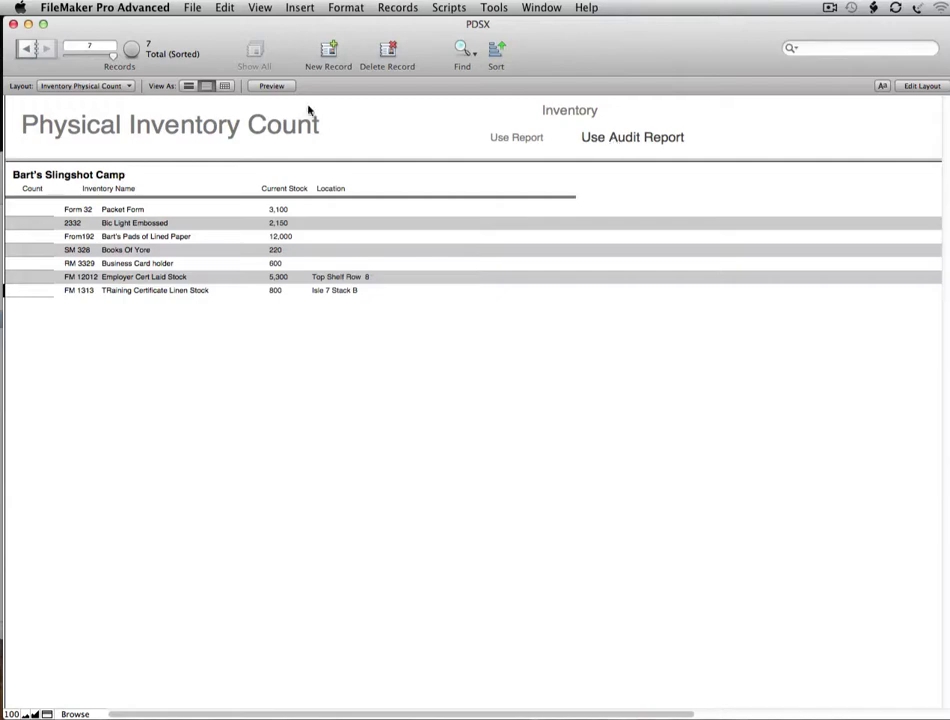
click(271, 86)
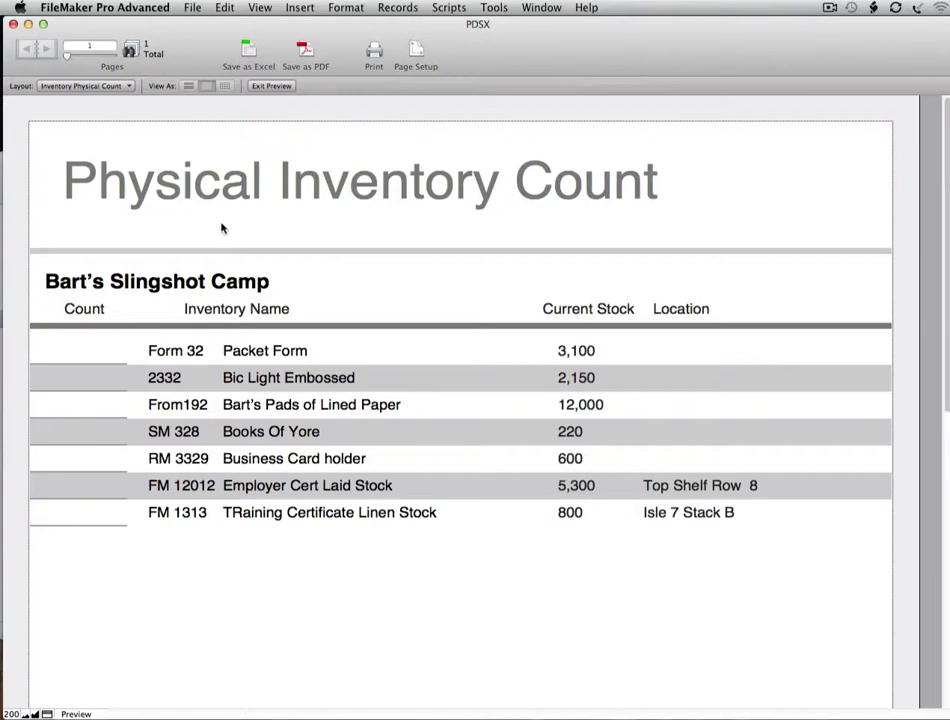
click(271, 86)
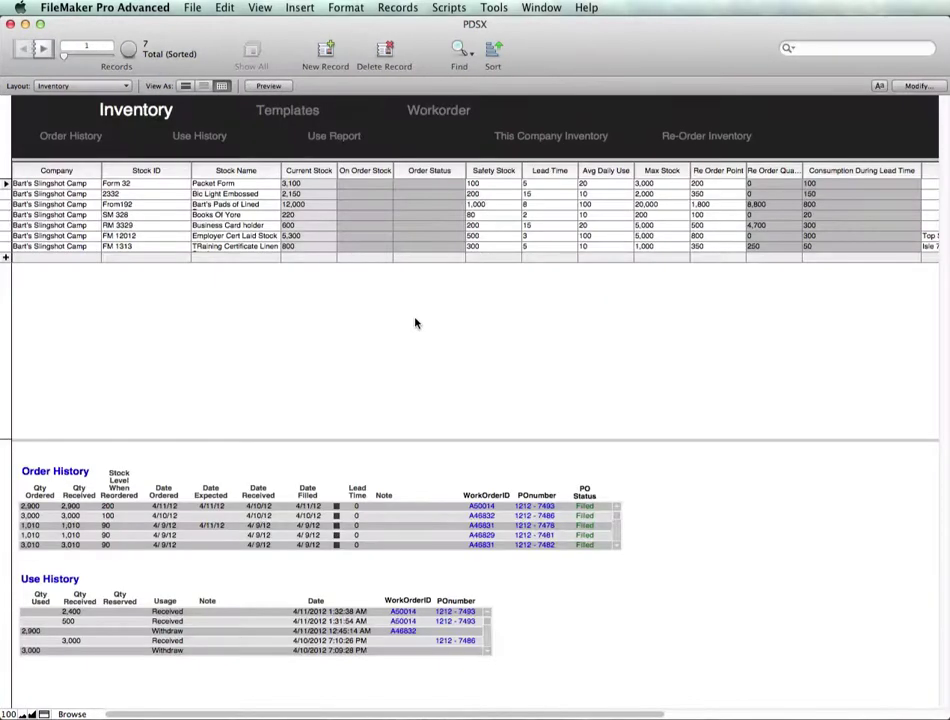